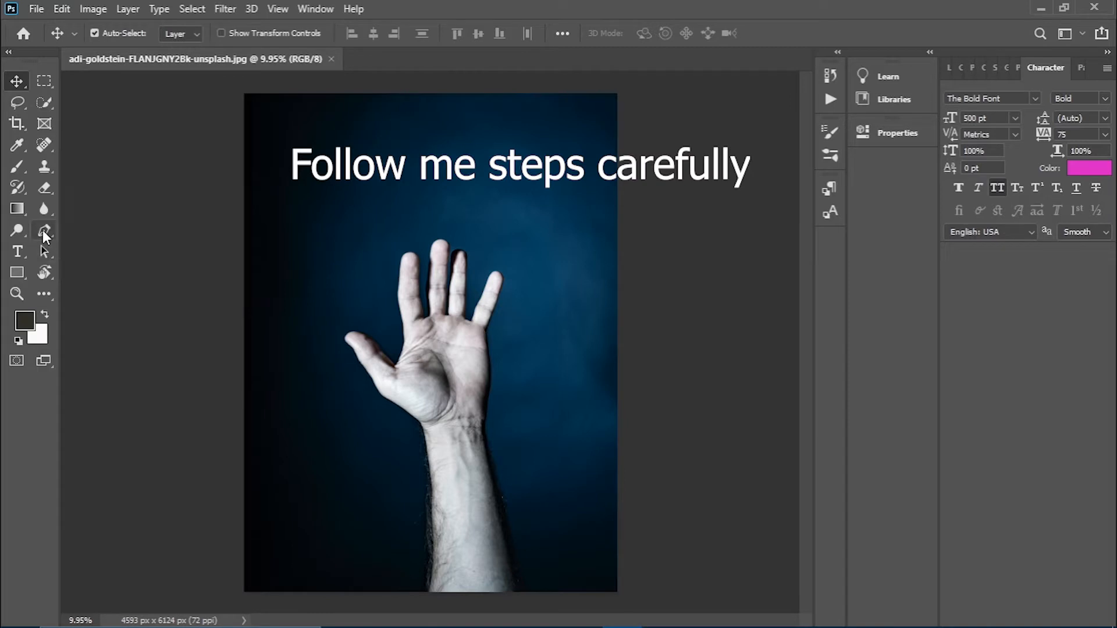
# Draw a closed triangular shape across the palm with the Pen tool, about 1729 px wide and 1948 px high
pyautogui.click(45, 230)
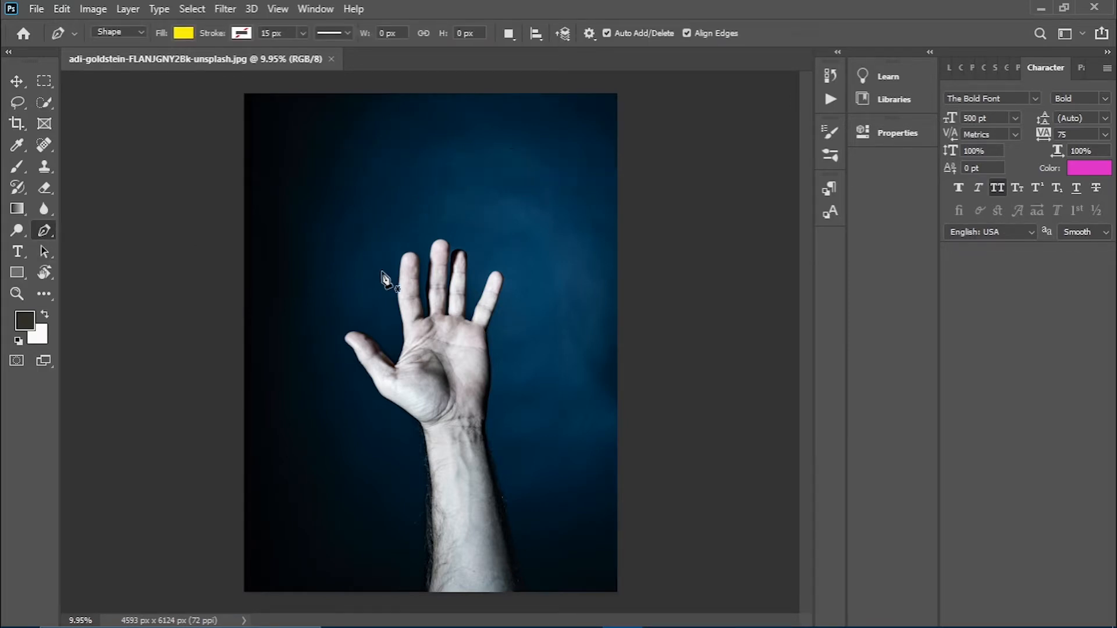
pyautogui.click(382, 262)
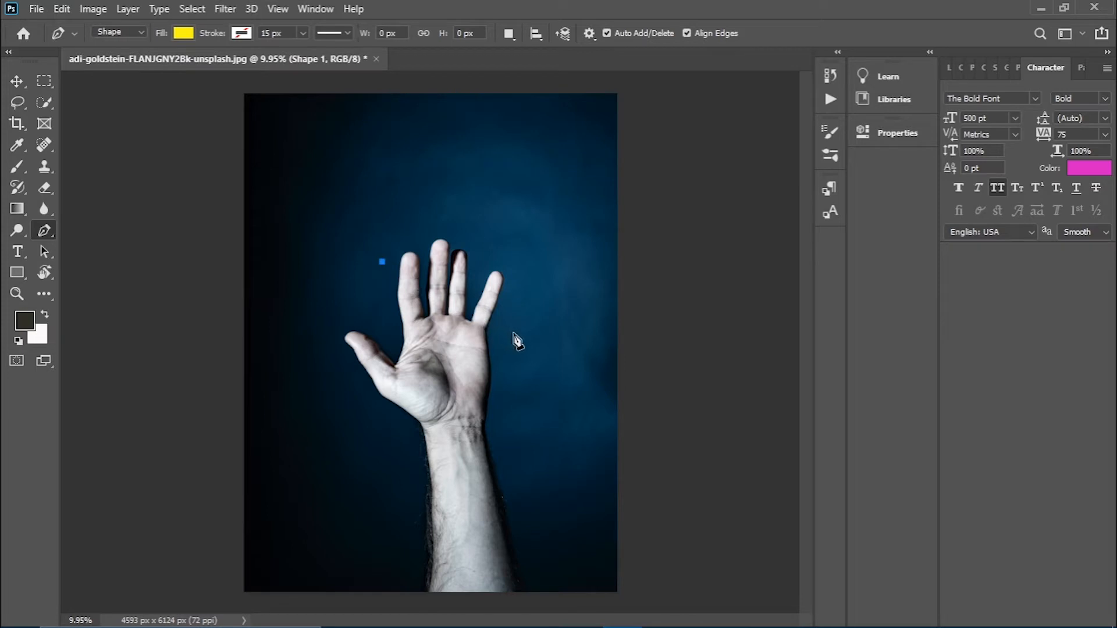
pyautogui.click(514, 332)
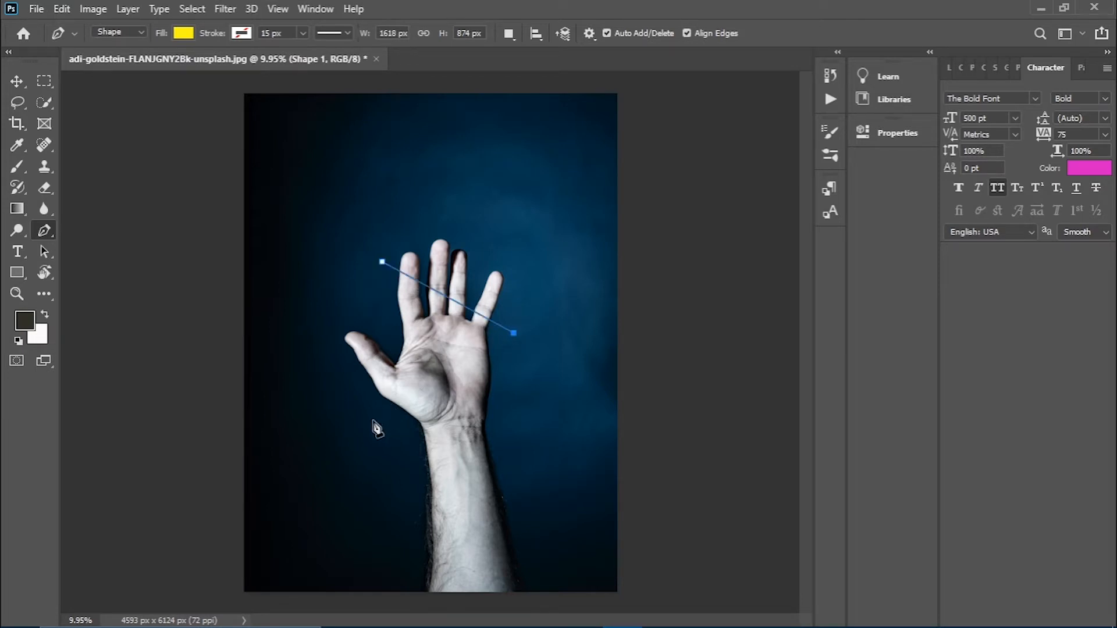
pyautogui.click(373, 421)
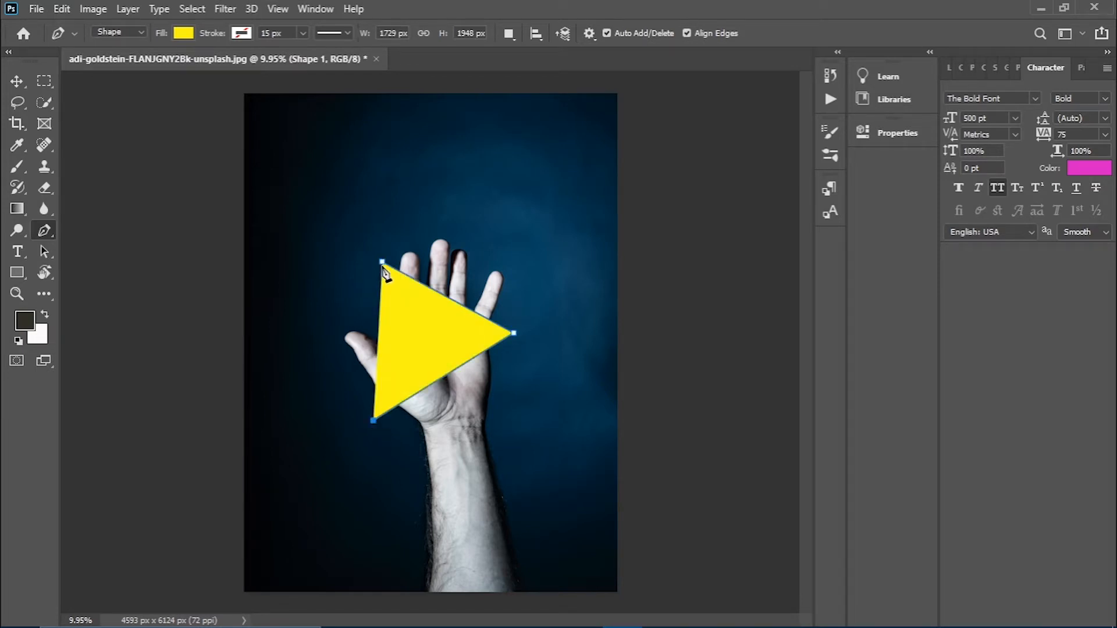
pyautogui.click(383, 265)
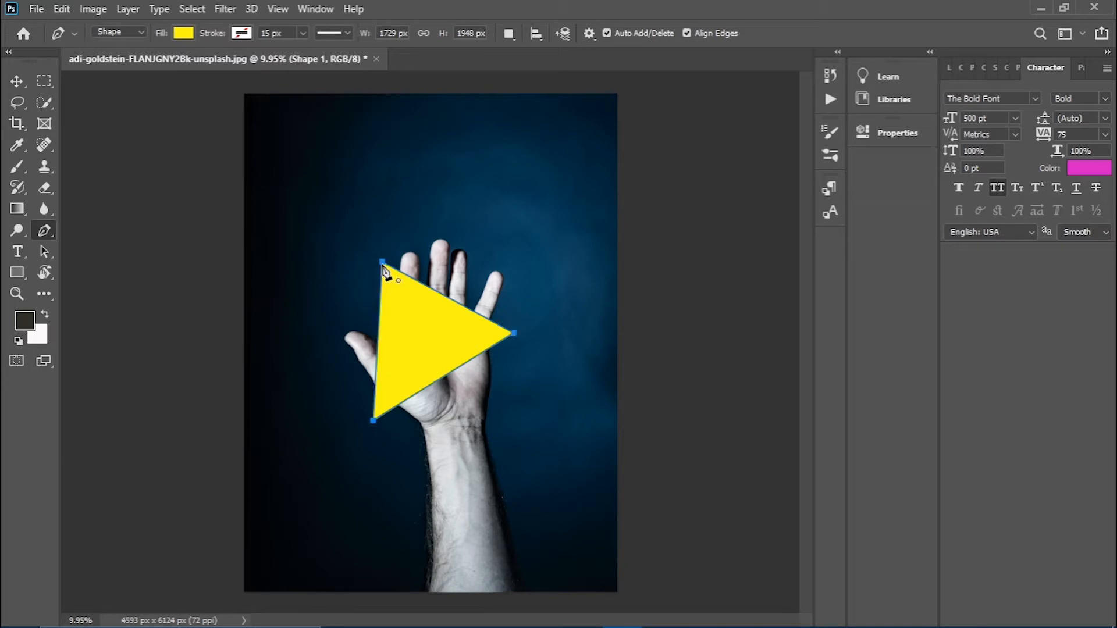
# Set the triangle shape's fill to no color and switch to the Move tool
pyautogui.click(180, 35)
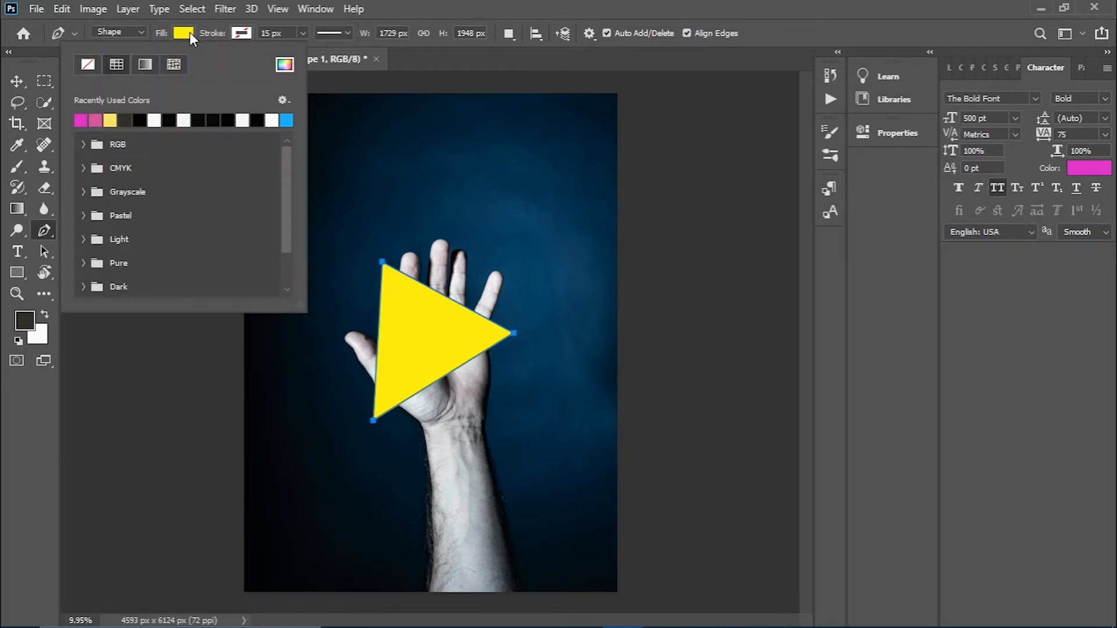
pyautogui.click(88, 66)
pyautogui.click(536, 5)
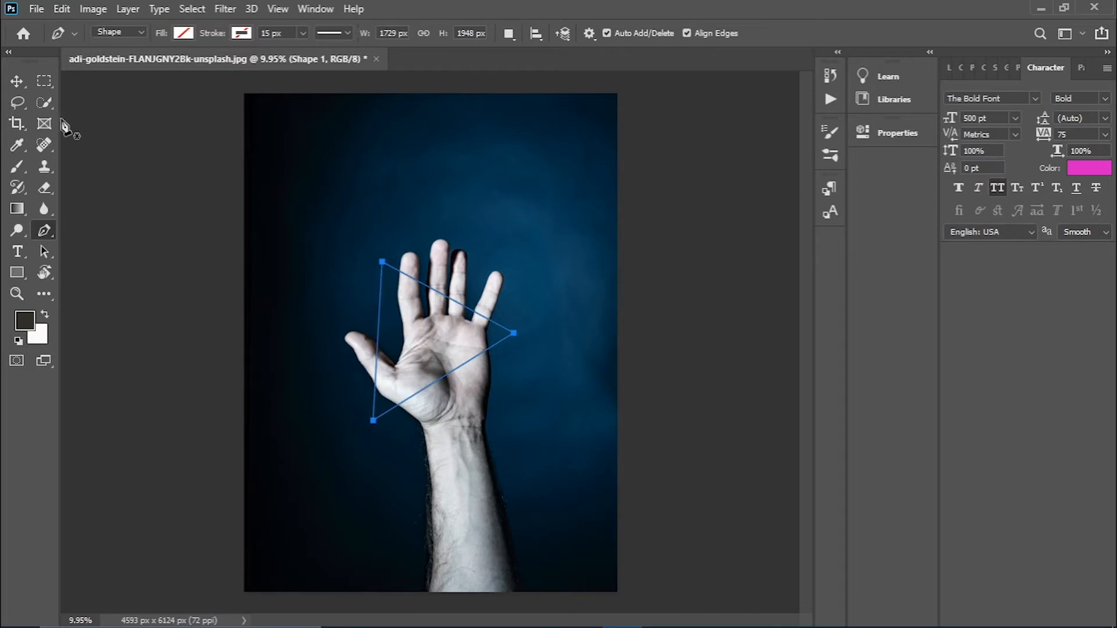
pyautogui.click(21, 85)
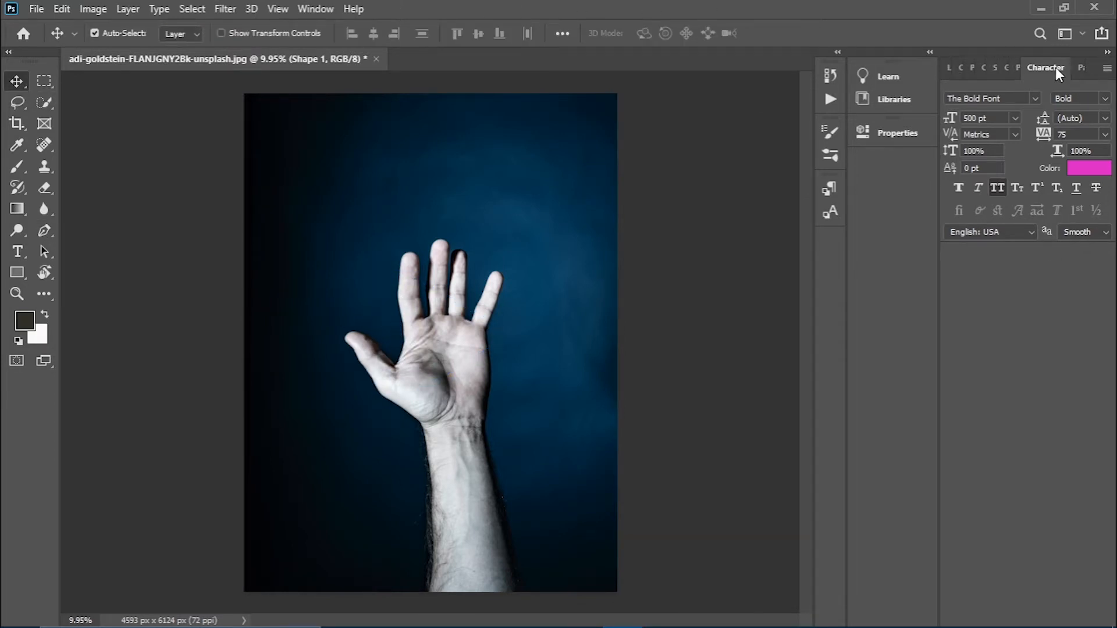
# Display the document's layers and enable an Outer Glow effect on the Shape 1 layer
pyautogui.click(1108, 53)
pyautogui.click(1071, 77)
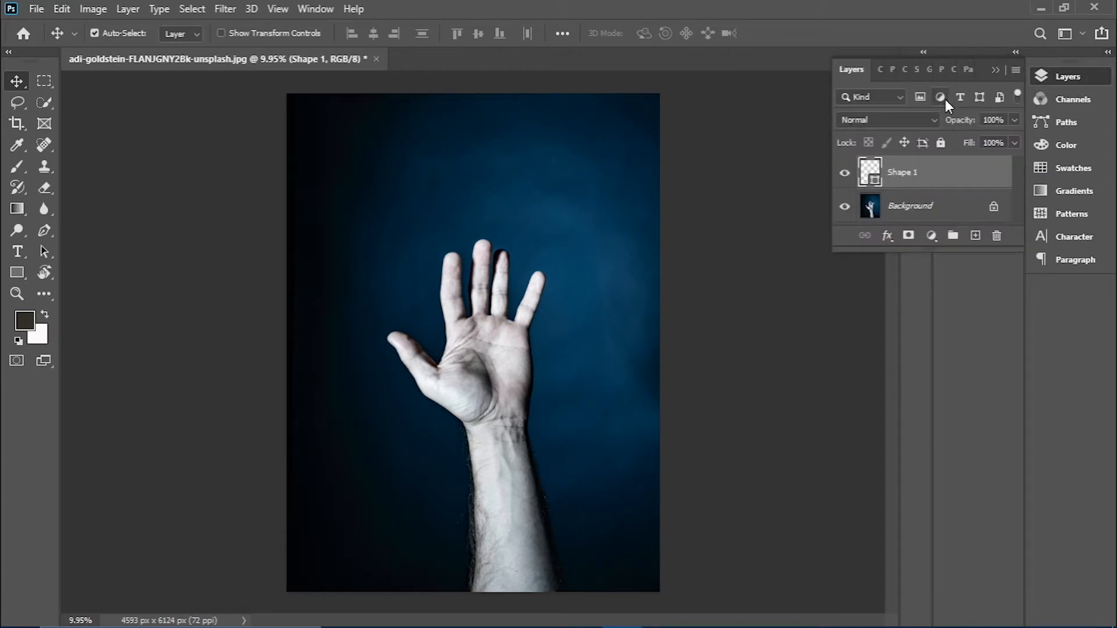
pyautogui.moveTo(990, 61); pyautogui.dragTo(1102, 181)
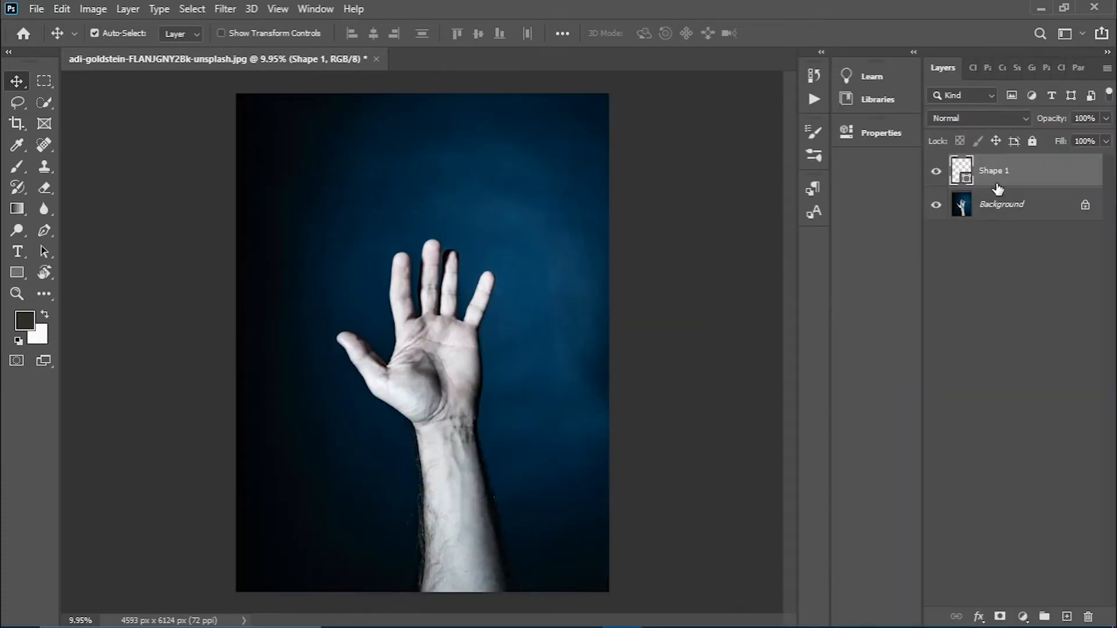
pyautogui.doubleClick(1034, 172)
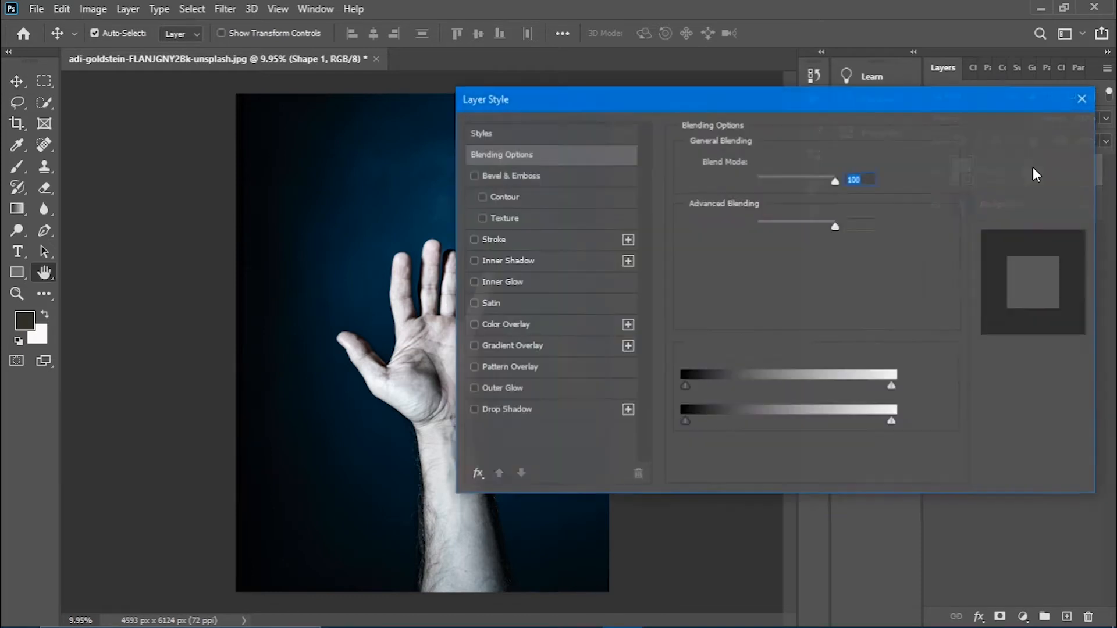
pyautogui.click(542, 389)
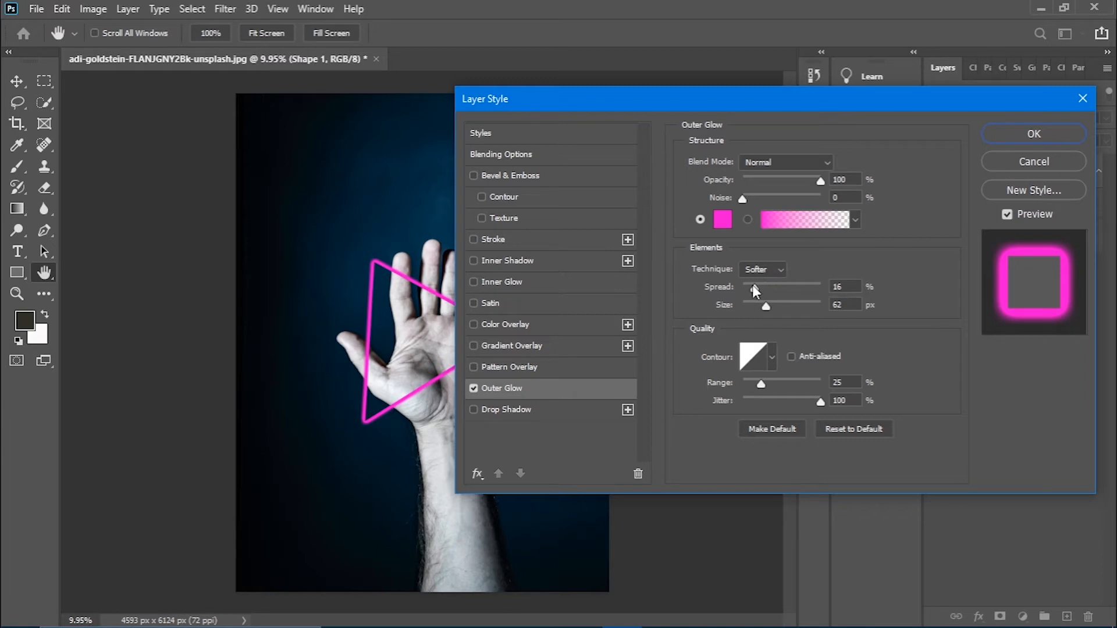
# Try the Hard Light, Linear Light, Difference, Subtract, Overlay, Screen, Color Dodge and Dissolve blend modes on the outer glow, ending on Normal
pyautogui.click(785, 163)
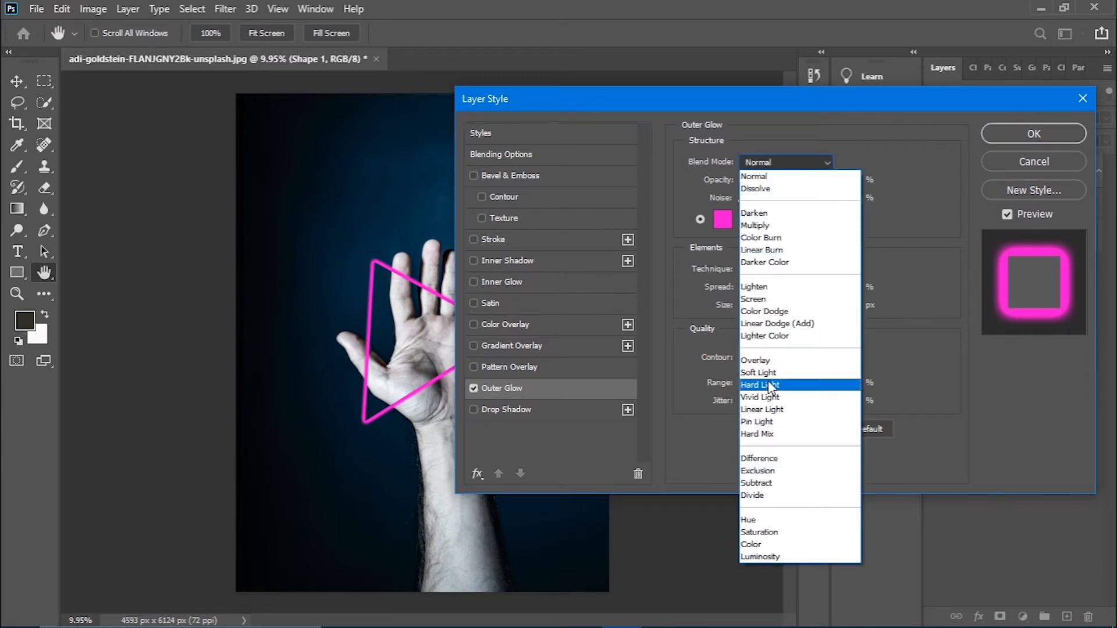
pyautogui.click(767, 382)
pyautogui.click(785, 163)
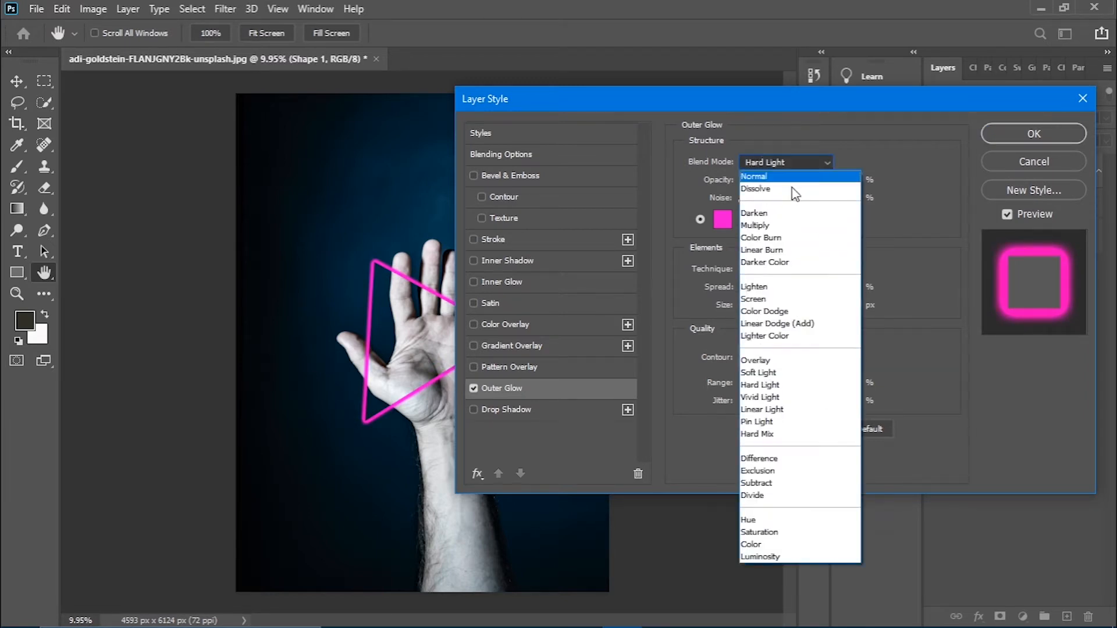
pyautogui.click(760, 410)
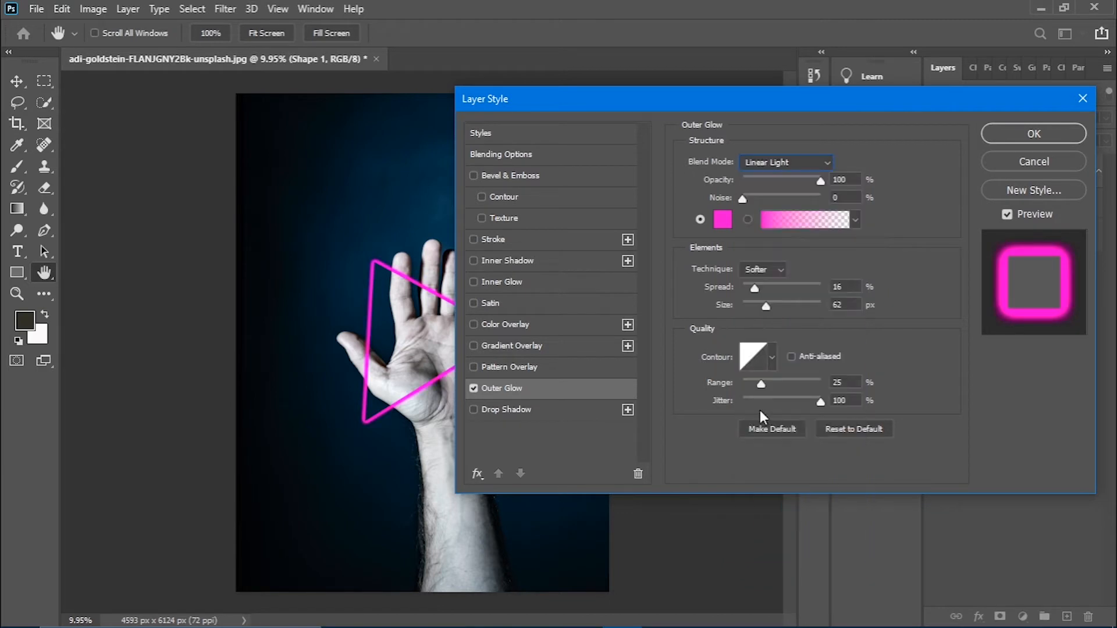
pyautogui.click(779, 163)
pyautogui.click(777, 461)
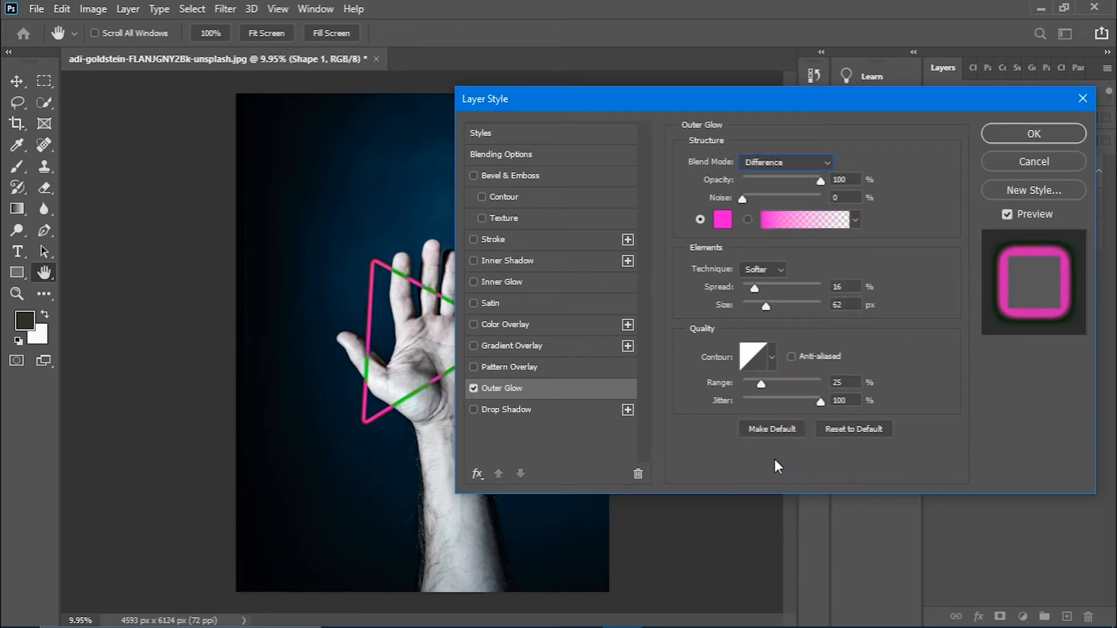
pyautogui.click(780, 163)
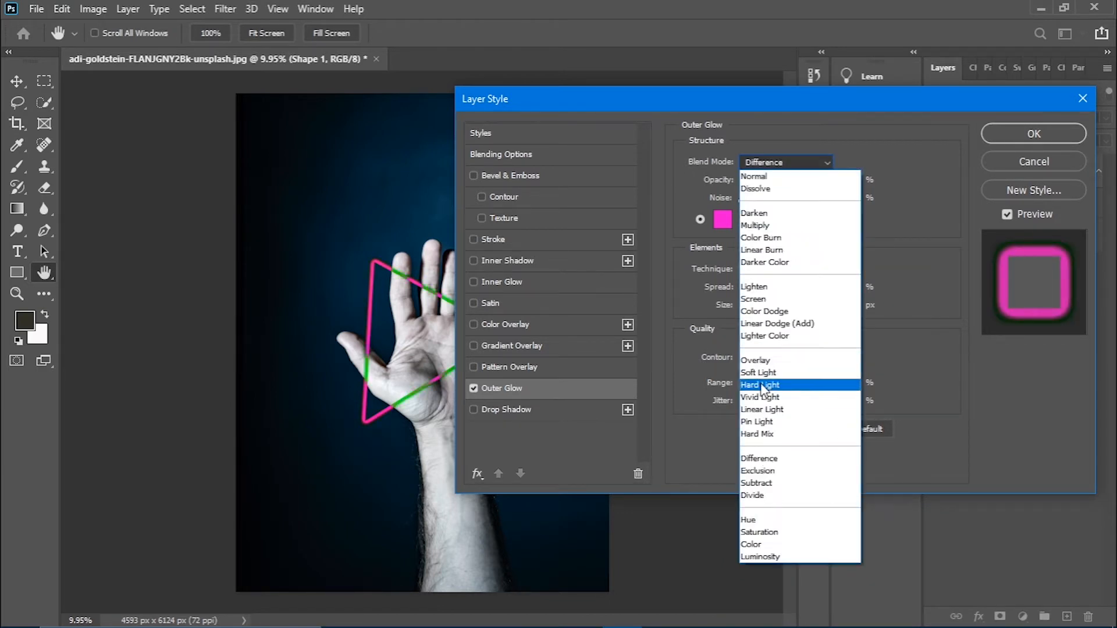
pyautogui.click(767, 481)
pyautogui.click(785, 163)
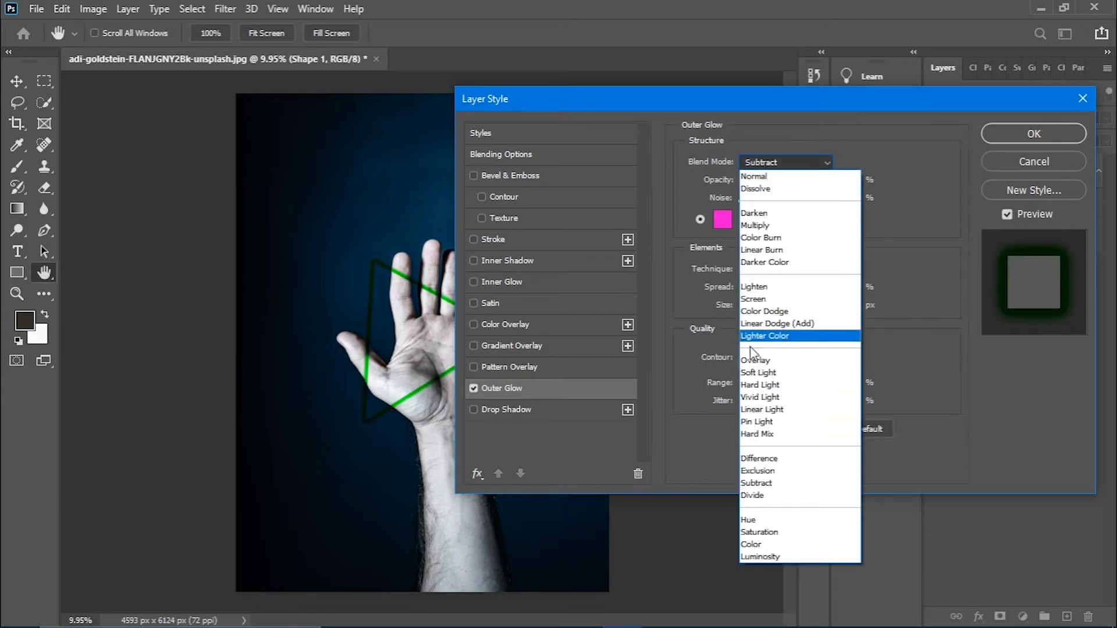
pyautogui.click(756, 361)
pyautogui.click(767, 163)
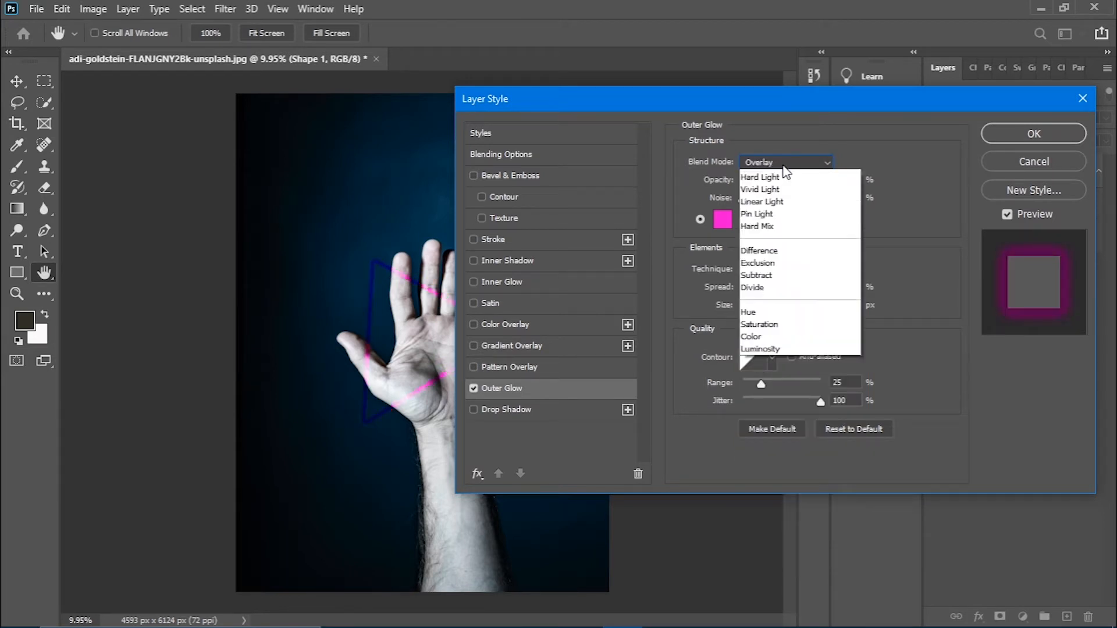
pyautogui.click(760, 300)
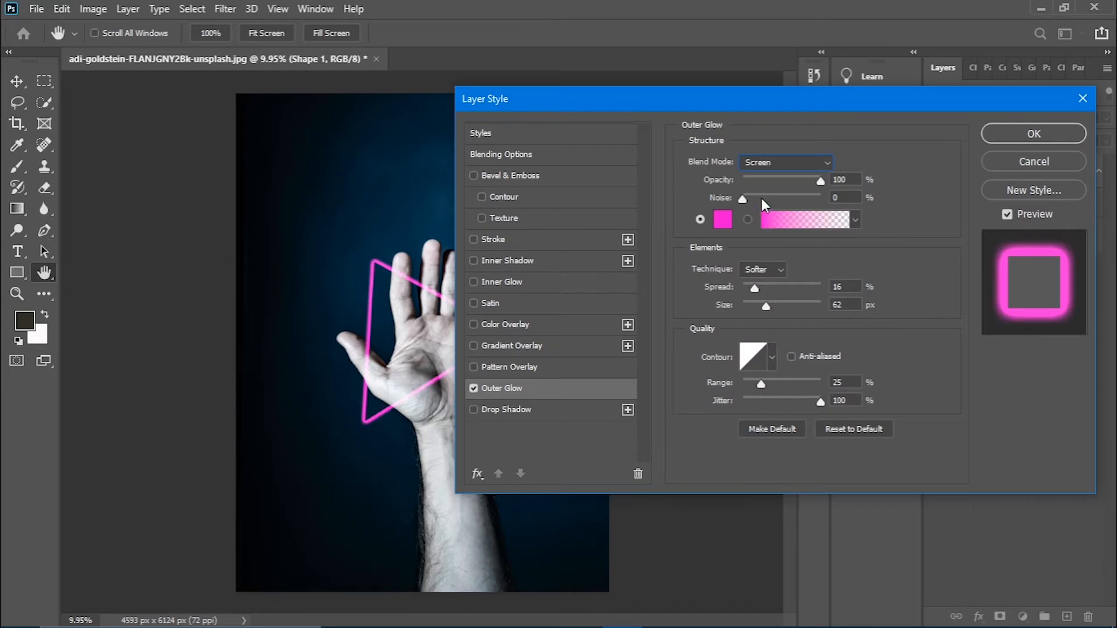
pyautogui.click(780, 163)
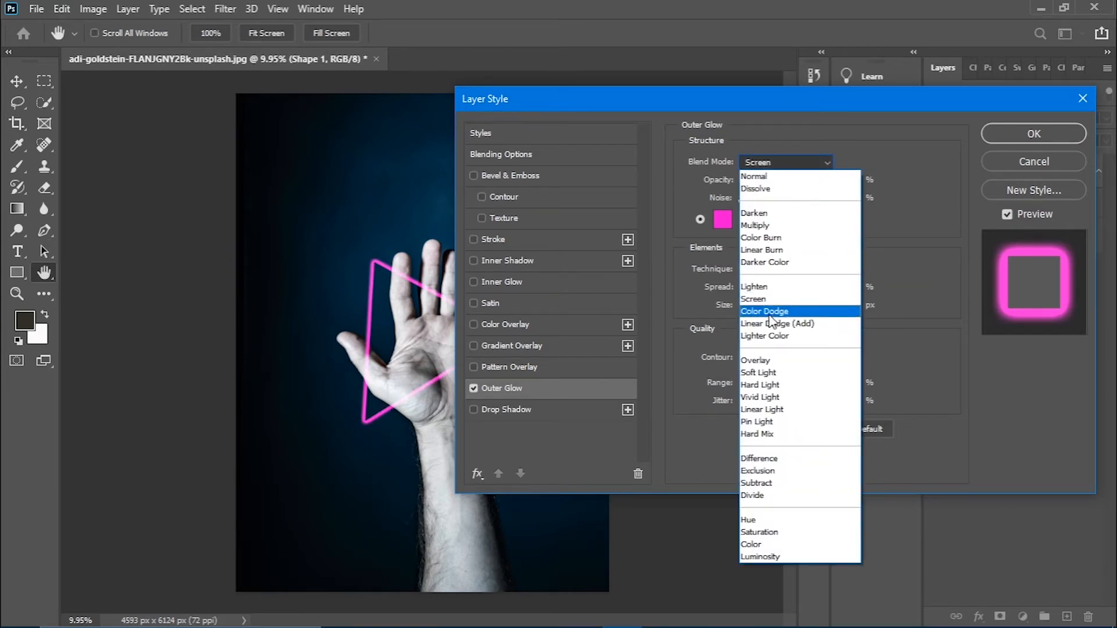
pyautogui.click(769, 314)
pyautogui.click(763, 163)
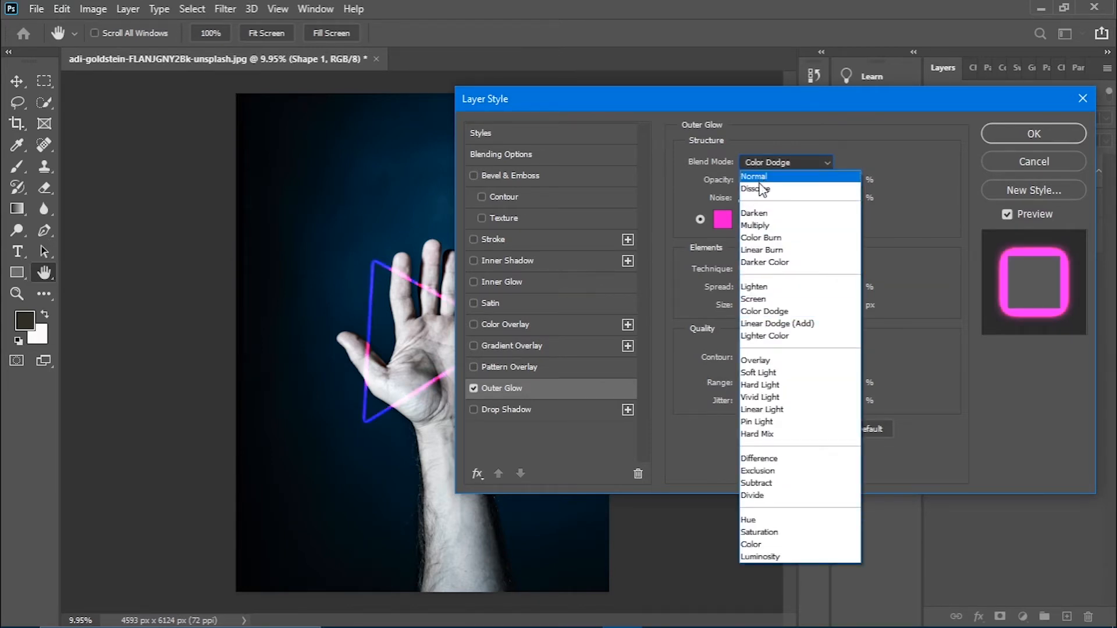
pyautogui.click(762, 188)
pyautogui.click(755, 164)
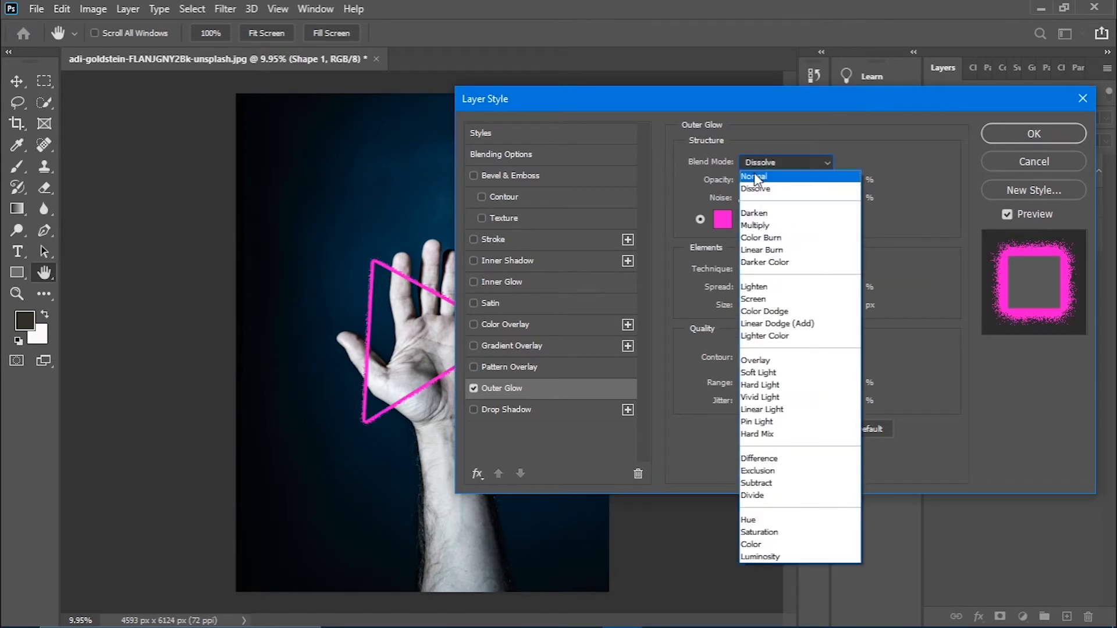
pyautogui.click(755, 176)
# Try the Precise technique for the outer glow, then return it to Softer
pyautogui.click(778, 272)
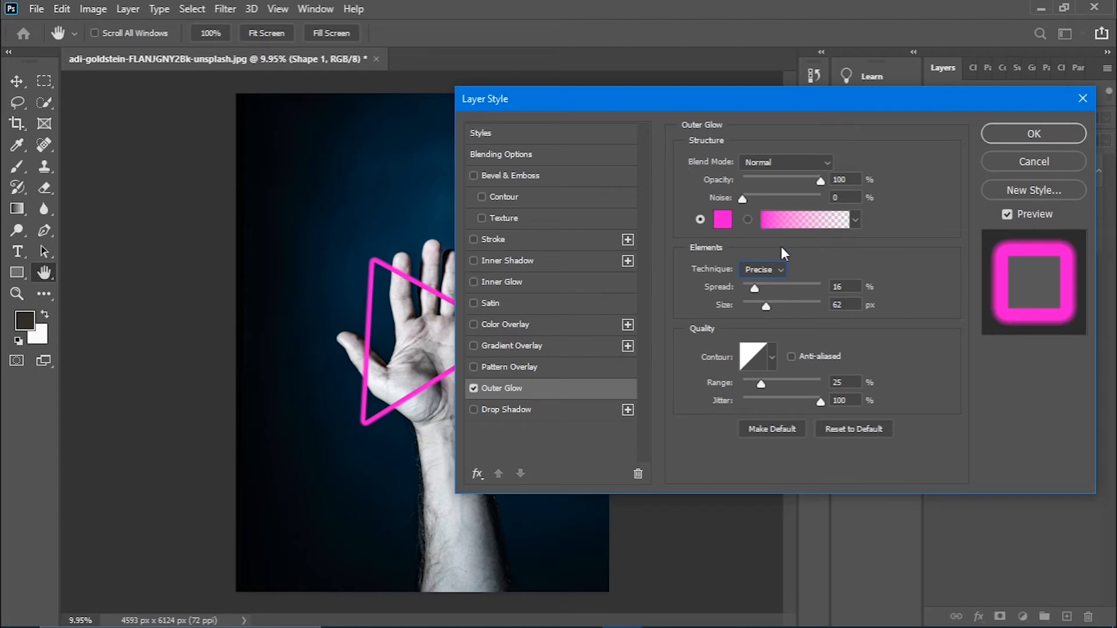
pyautogui.click(769, 264)
pyautogui.click(756, 283)
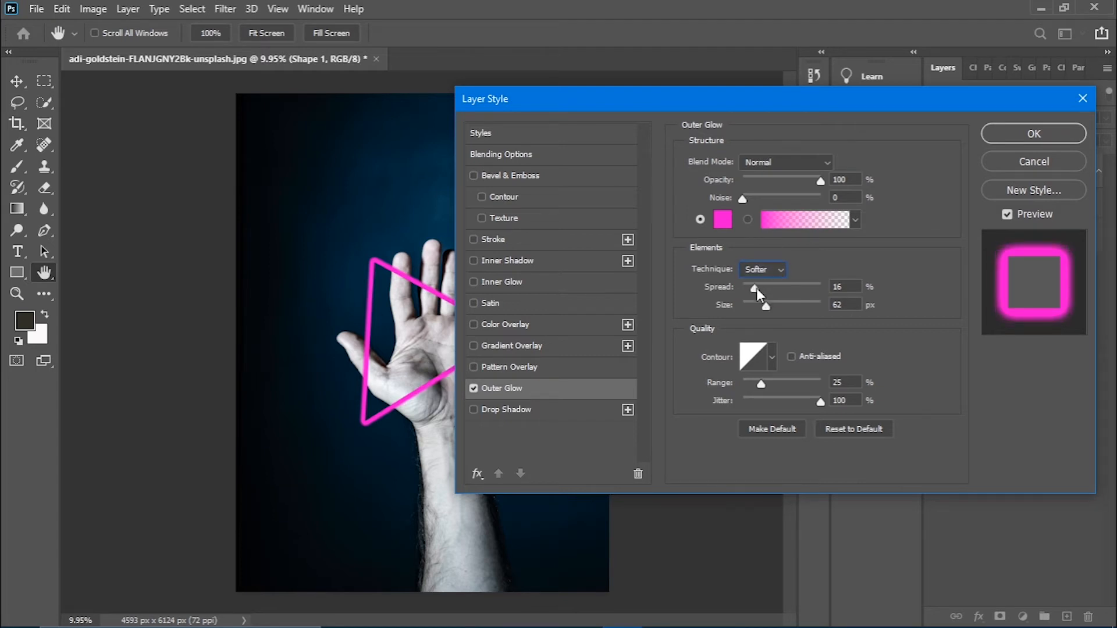
# Set the outer glow's spread to 23% and its size to 68 px
pyautogui.moveTo(761, 294)
pyautogui.mouseDown()
pyautogui.moveTo(779, 293)
pyautogui.moveTo(762, 294)
pyautogui.mouseUp()
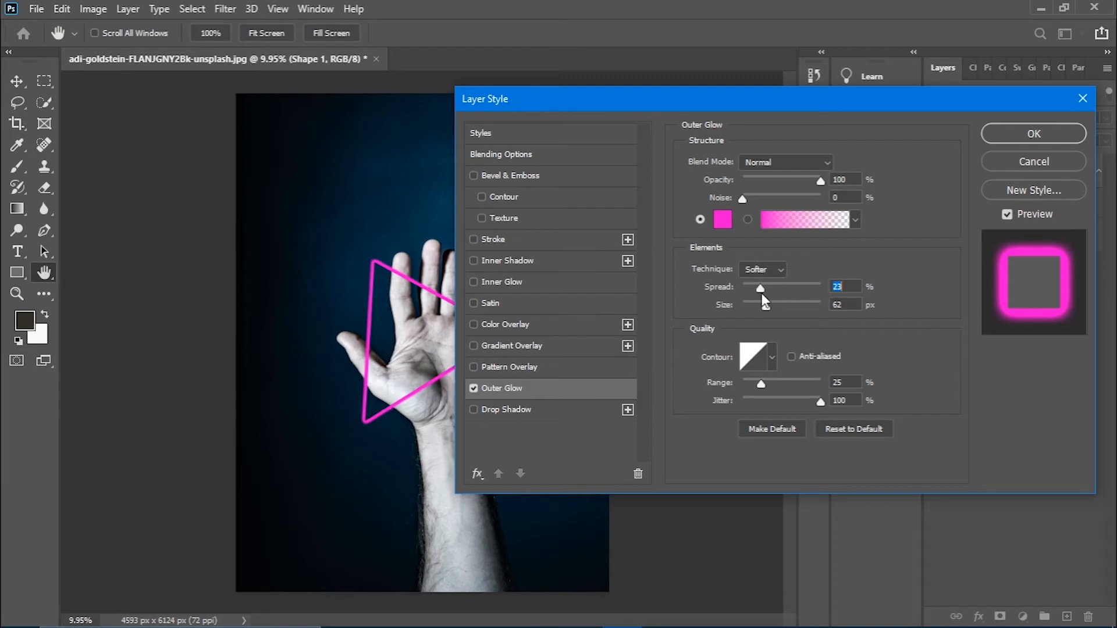
pyautogui.click(767, 306)
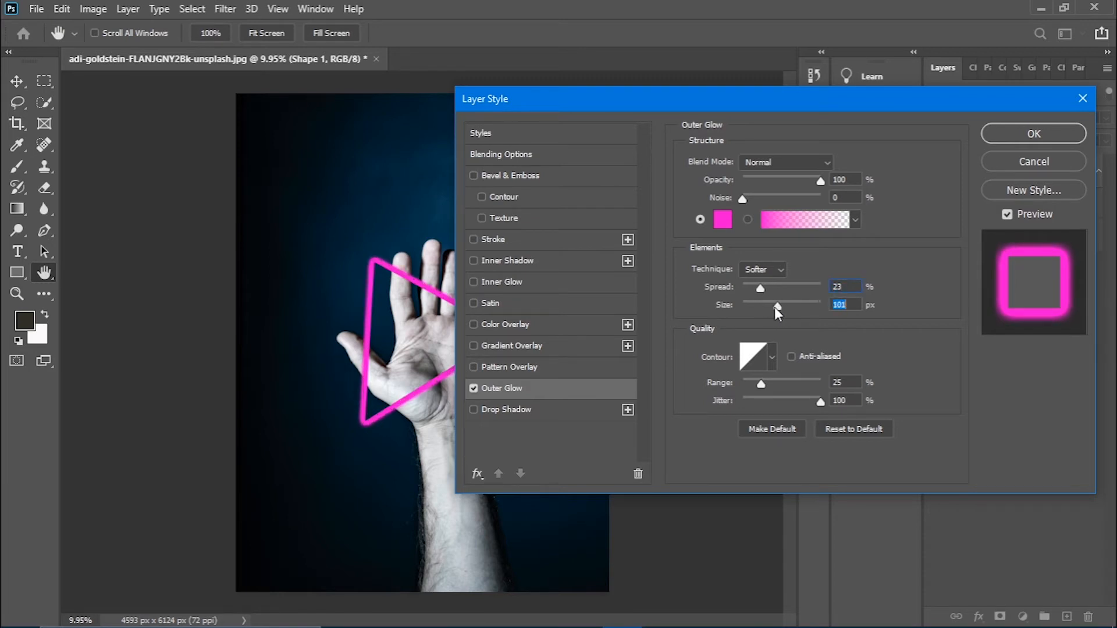
pyautogui.moveTo(767, 307); pyautogui.dragTo(769, 308)
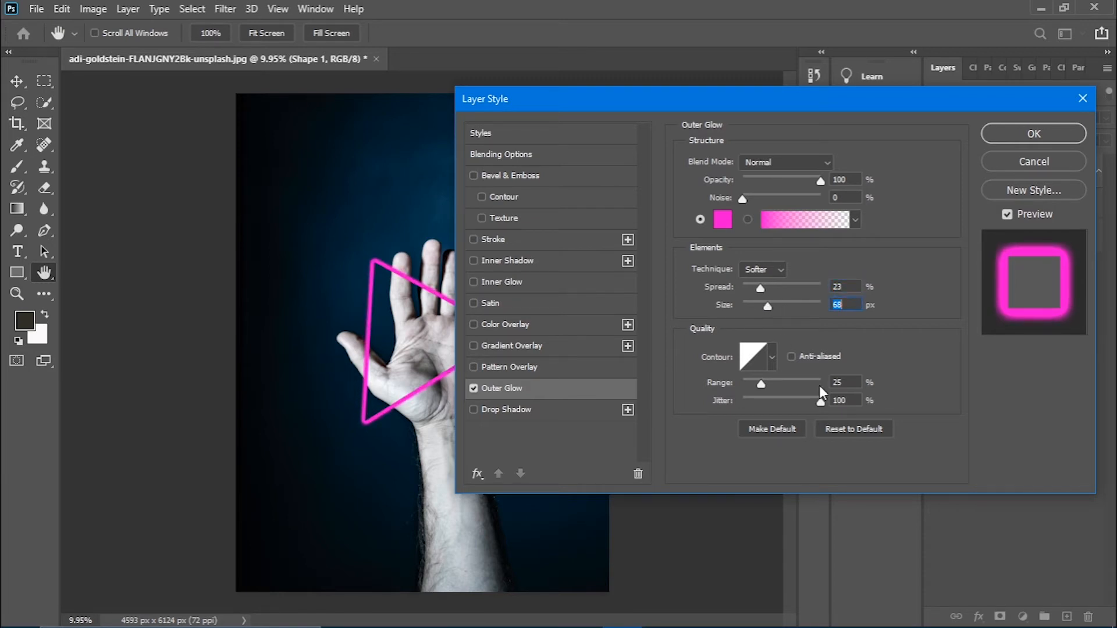
# Set the outer glow's range to 33%, adjust its jitter and noise, and apply the layer style
pyautogui.moveTo(760, 386)
pyautogui.mouseDown()
pyautogui.moveTo(819, 372)
pyautogui.moveTo(746, 378)
pyautogui.moveTo(771, 376)
pyautogui.mouseUp()
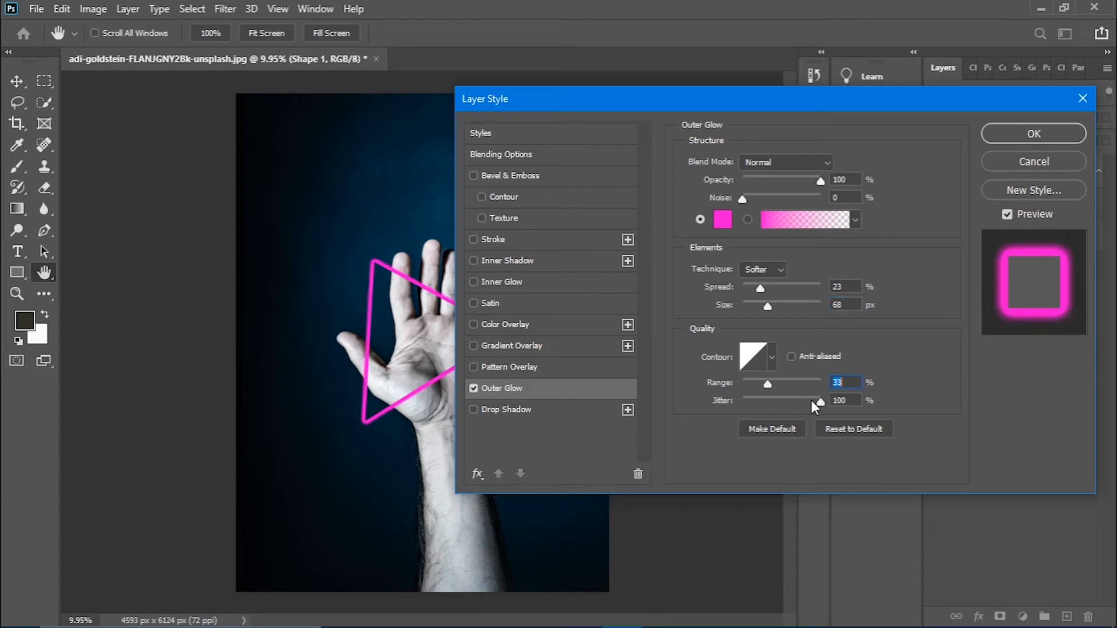
pyautogui.moveTo(819, 402); pyautogui.dragTo(771, 405)
pyautogui.moveTo(746, 201); pyautogui.dragTo(767, 202)
pyautogui.click(1018, 134)
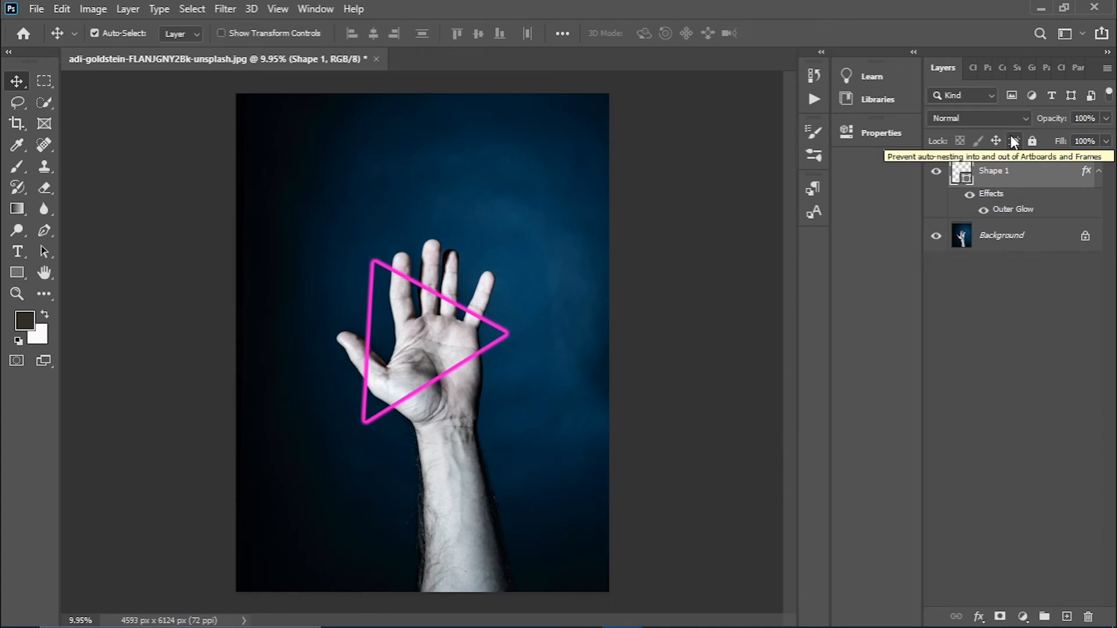
# Convert the Shape 1 layer to a smart object and rasterize it for use with the Eraser tool
pyautogui.rightClick(1039, 181)
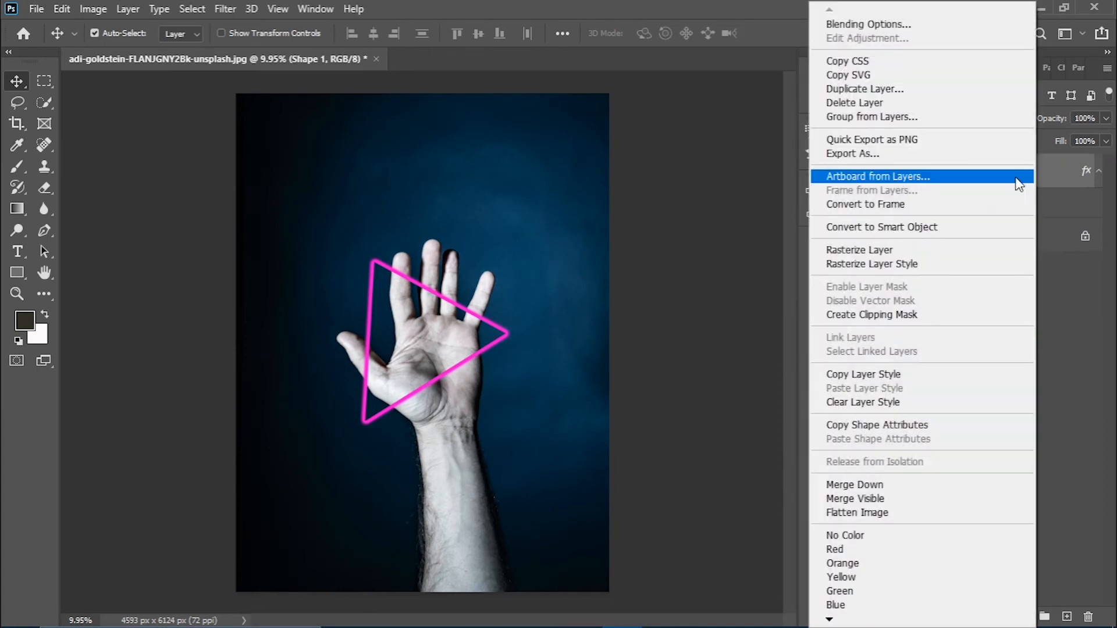
pyautogui.click(902, 227)
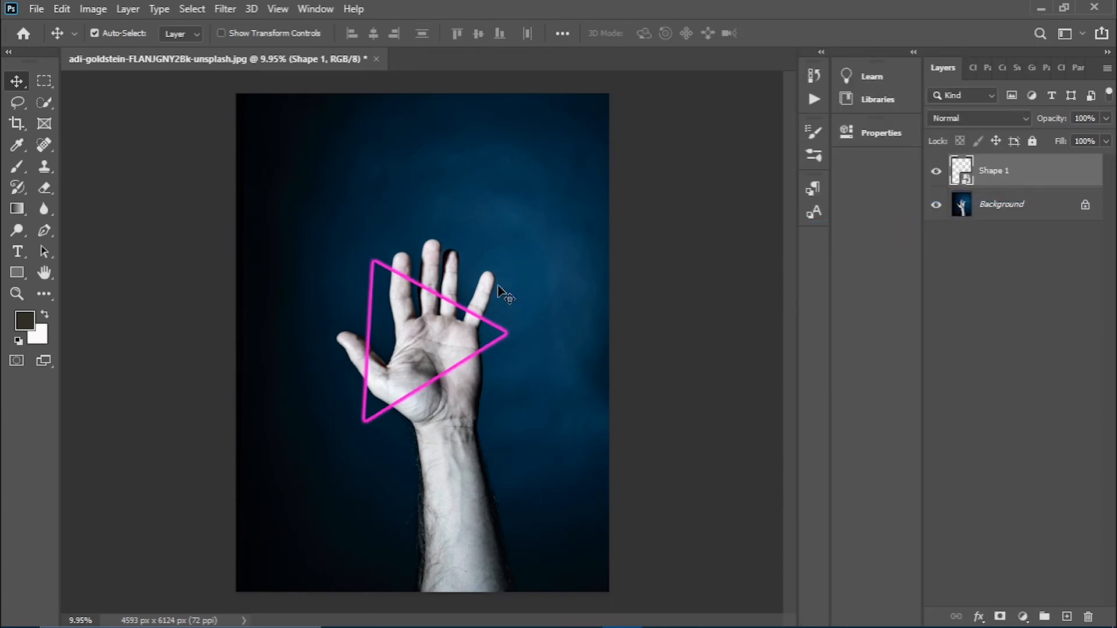
pyautogui.click(42, 188)
pyautogui.click(390, 337)
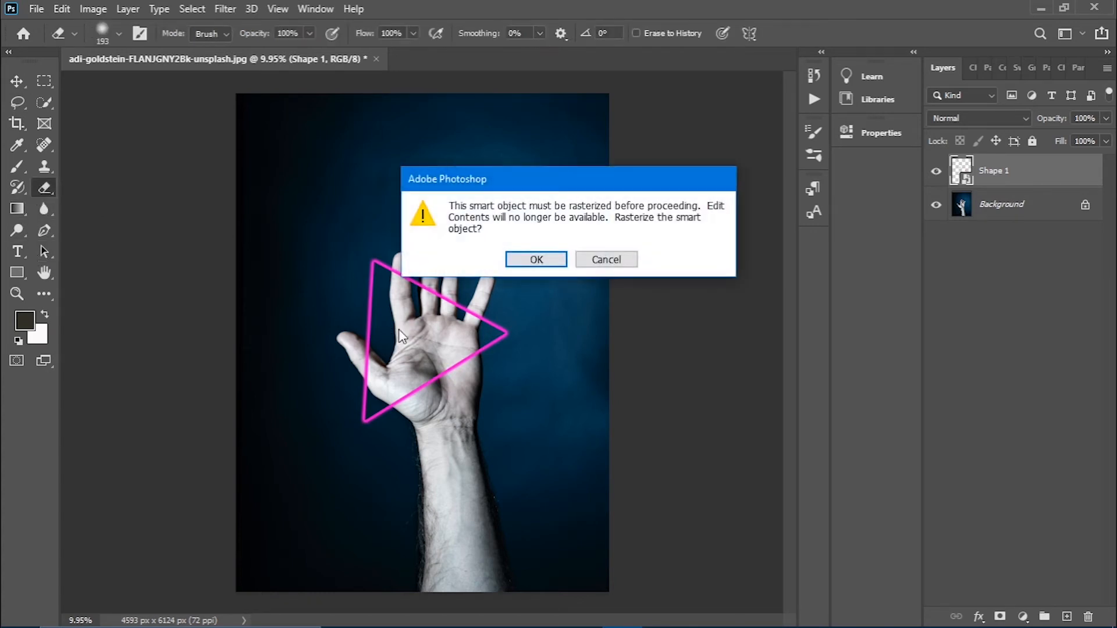
pyautogui.click(514, 266)
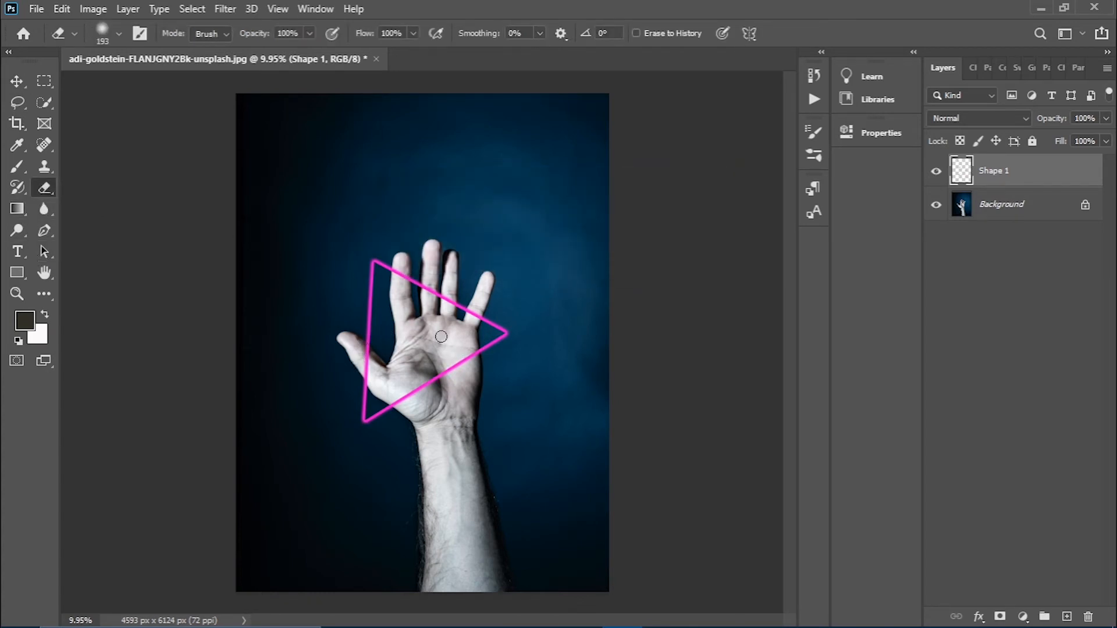
# Erase the pink triangle's line on the Shape 1 layer where it crosses the palm and the index, middle and ring fingers
pyautogui.press('z')
pyautogui.moveTo(442, 335); pyautogui.dragTo(449, 324)
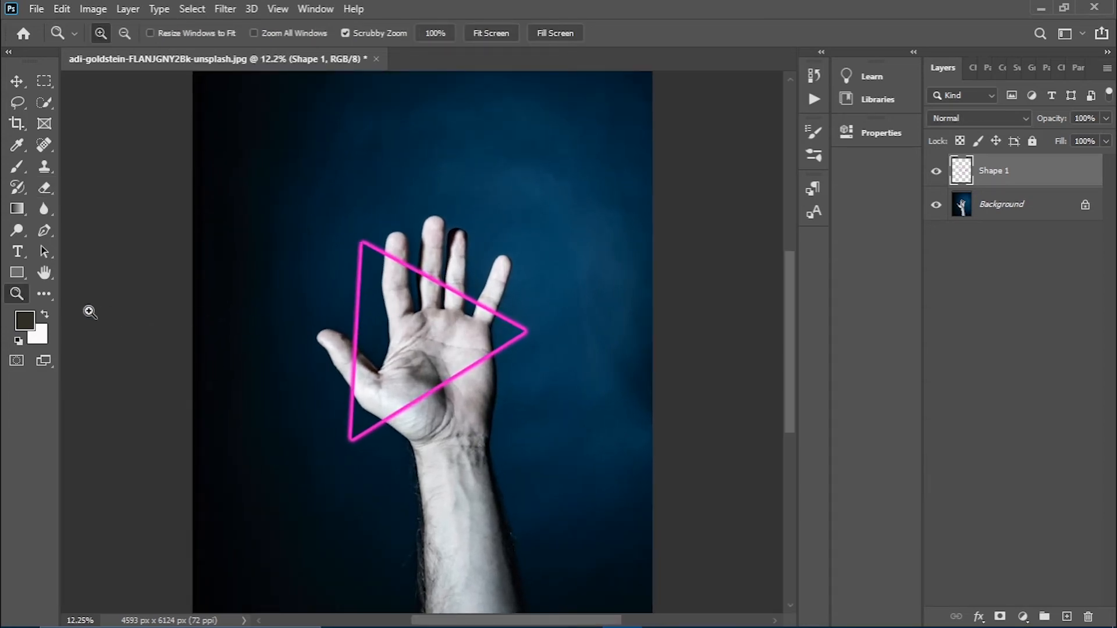
pyautogui.click(41, 192)
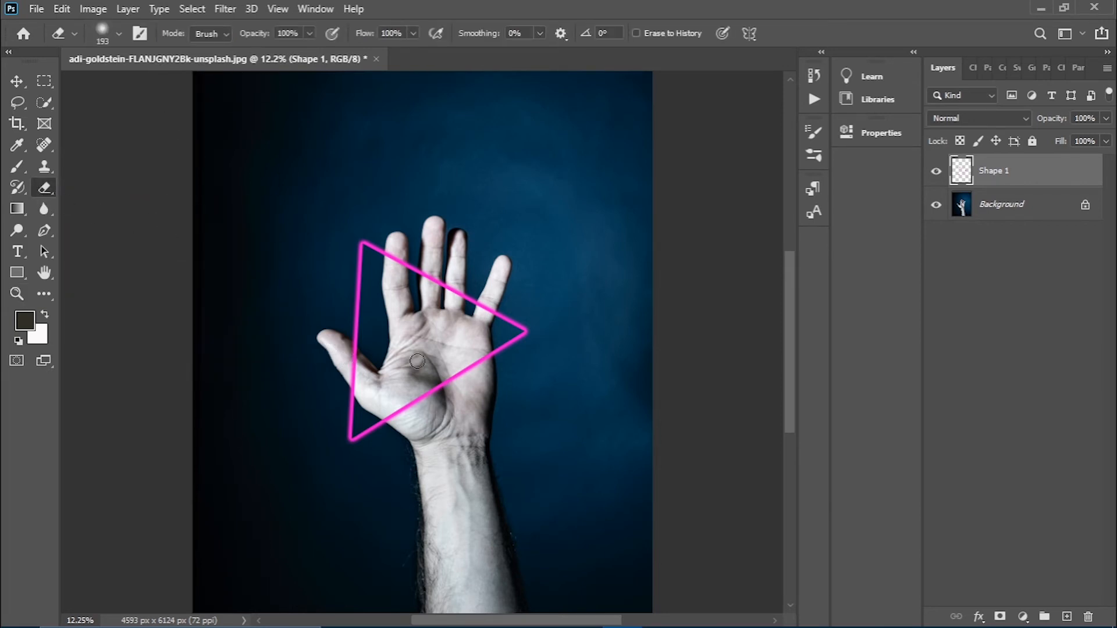
pyautogui.moveTo(439, 388)
pyautogui.mouseDown()
pyautogui.moveTo(454, 354)
pyautogui.moveTo(446, 406)
pyautogui.moveTo(463, 379)
pyautogui.moveTo(464, 408)
pyautogui.moveTo(480, 362)
pyautogui.mouseUp()
pyautogui.moveTo(479, 368)
pyautogui.mouseDown()
pyautogui.moveTo(386, 404)
pyautogui.moveTo(399, 416)
pyautogui.moveTo(387, 411)
pyautogui.mouseUp()
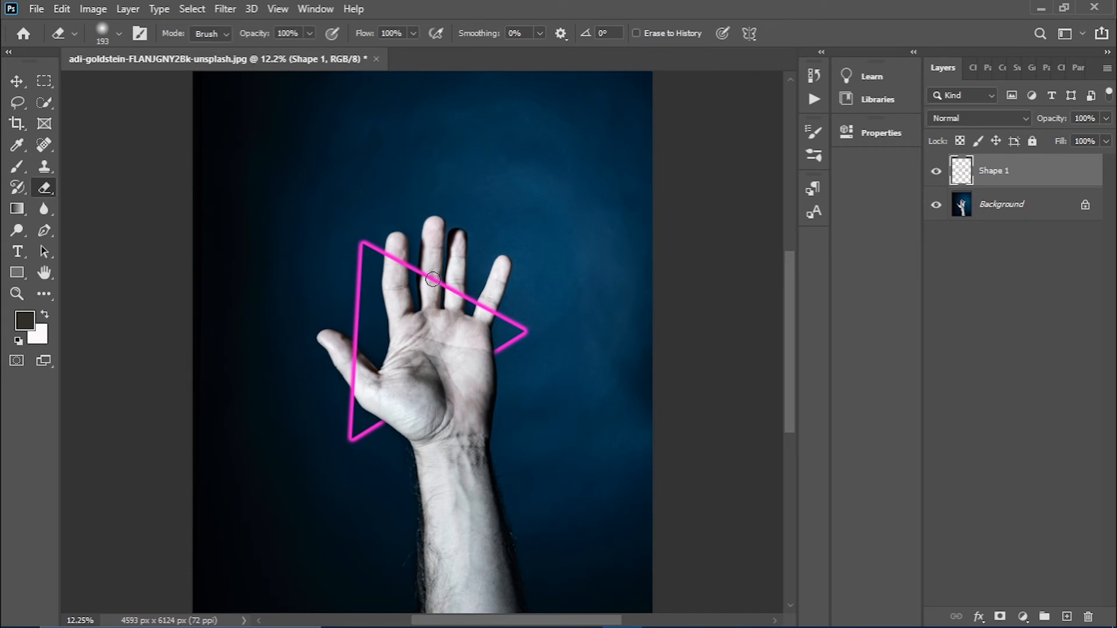
pyautogui.moveTo(433, 280)
pyautogui.mouseDown()
pyautogui.moveTo(430, 270)
pyautogui.moveTo(440, 302)
pyautogui.moveTo(451, 286)
pyautogui.mouseUp()
pyautogui.moveTo(451, 286)
pyautogui.mouseDown()
pyautogui.moveTo(426, 282)
pyautogui.moveTo(427, 266)
pyautogui.moveTo(400, 270)
pyautogui.moveTo(395, 246)
pyautogui.moveTo(397, 271)
pyautogui.mouseUp()
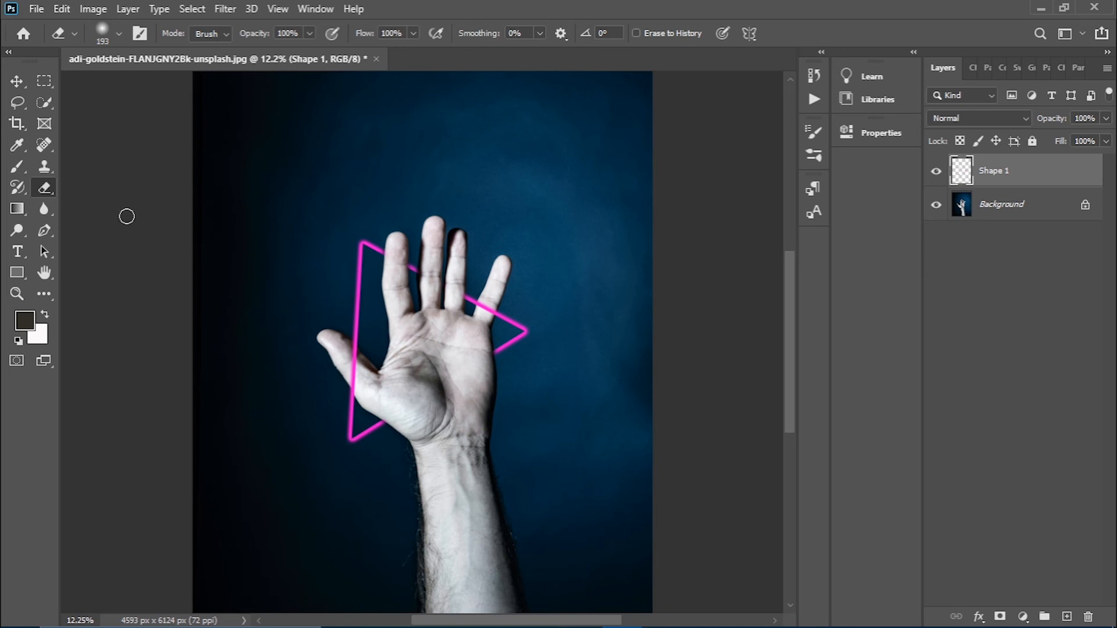
# Add the text "NEON GLOW" above the hand in The Bold Font, Bold, at 500 pt
pyautogui.click(18, 81)
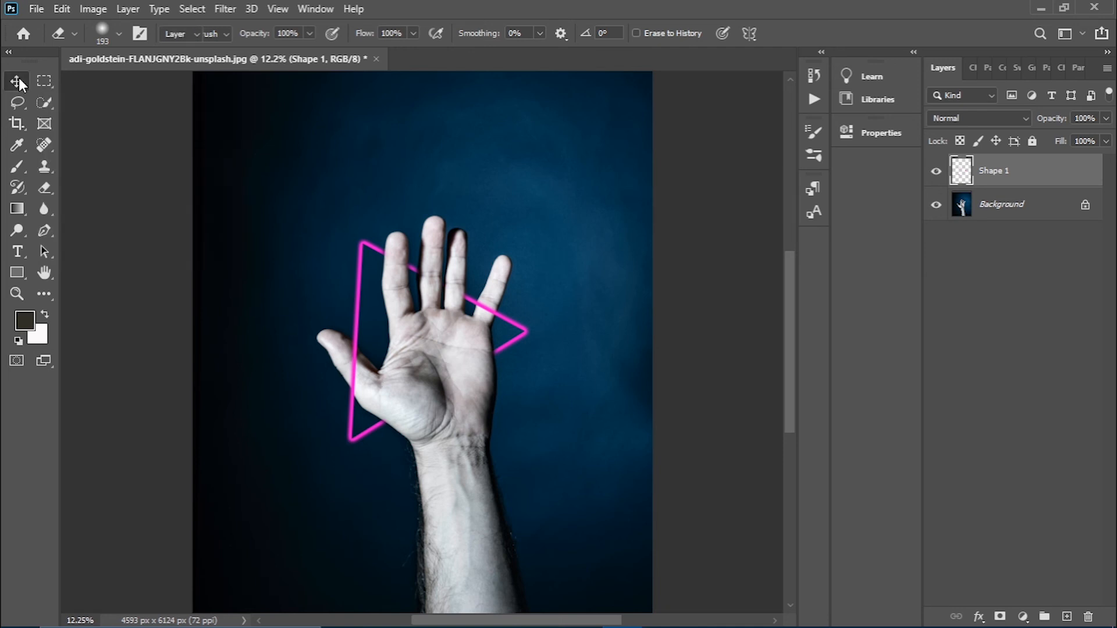
pyautogui.click(17, 251)
pyautogui.click(315, 166)
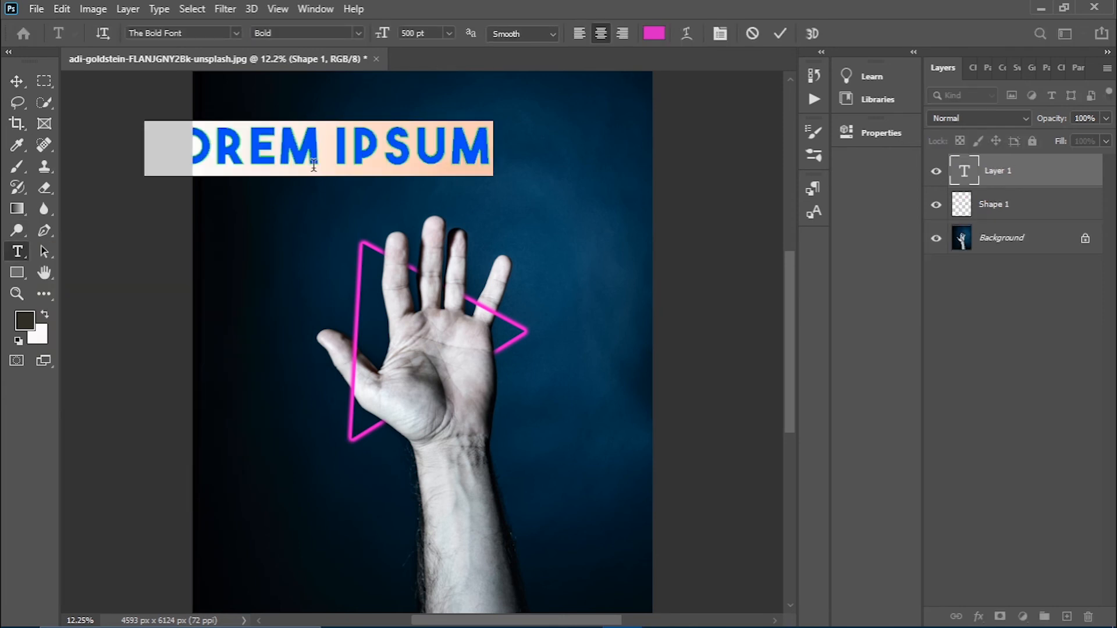
pyautogui.write('NEON')
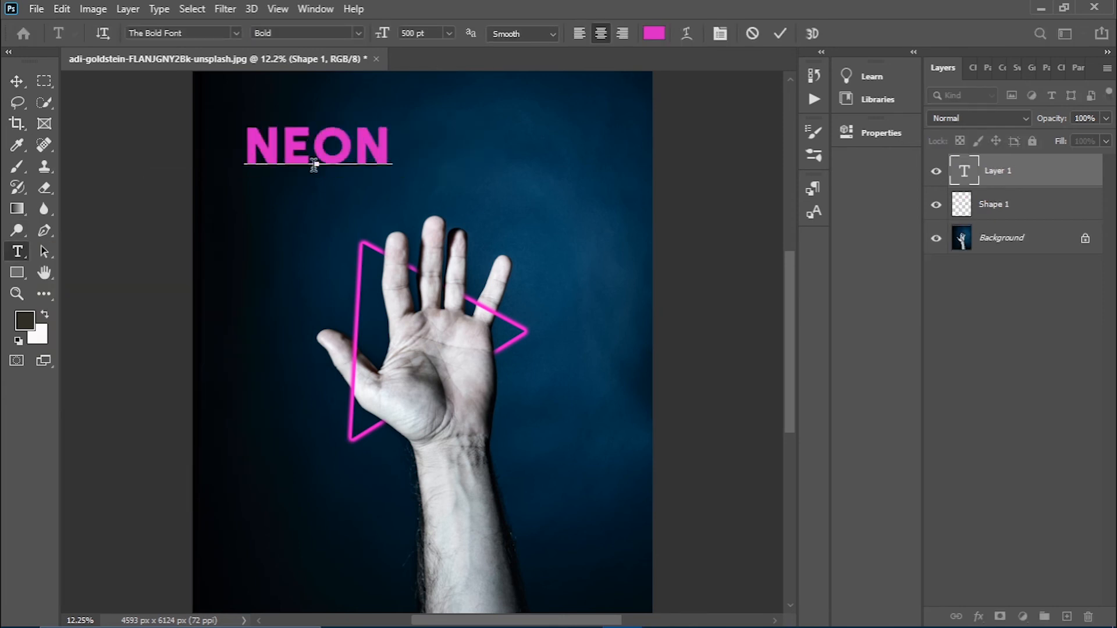
pyautogui.write(' GLOW')
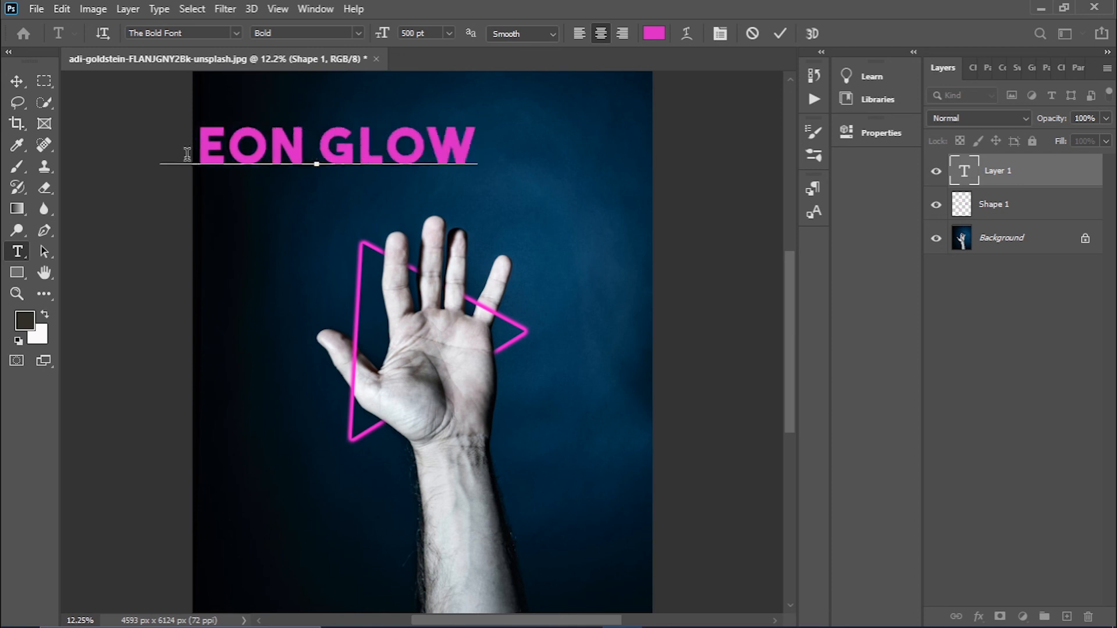
# Move the NEON GLOW text so the whole title sits horizontally centred above the hand
pyautogui.click(26, 86)
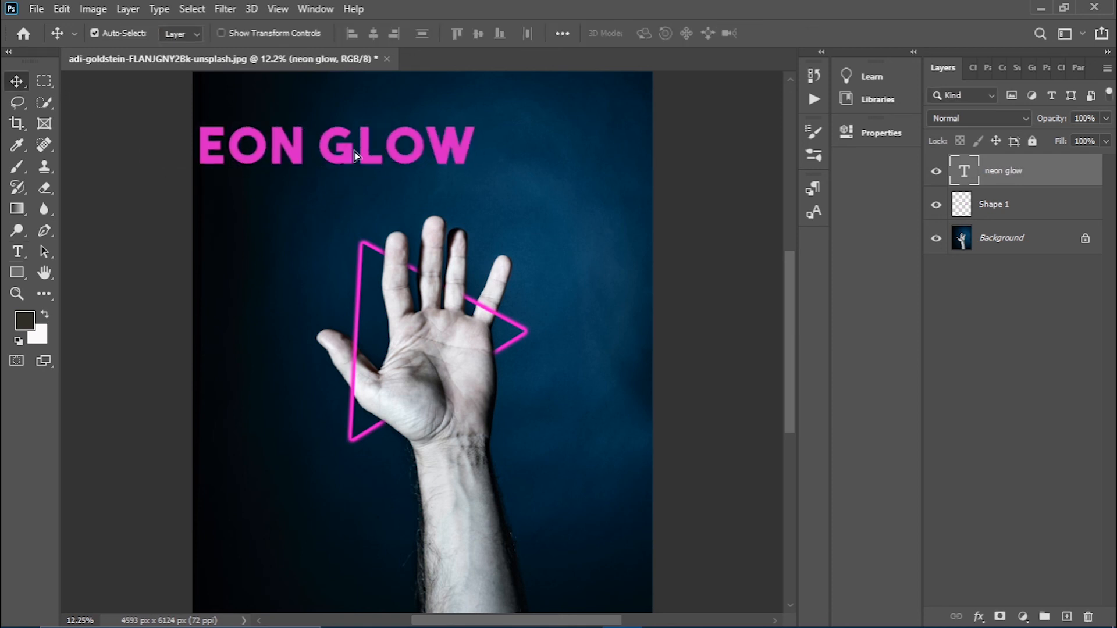
pyautogui.moveTo(356, 156); pyautogui.dragTo(454, 153)
pyautogui.press('z')
pyautogui.moveTo(553, 246); pyautogui.dragTo(528, 261)
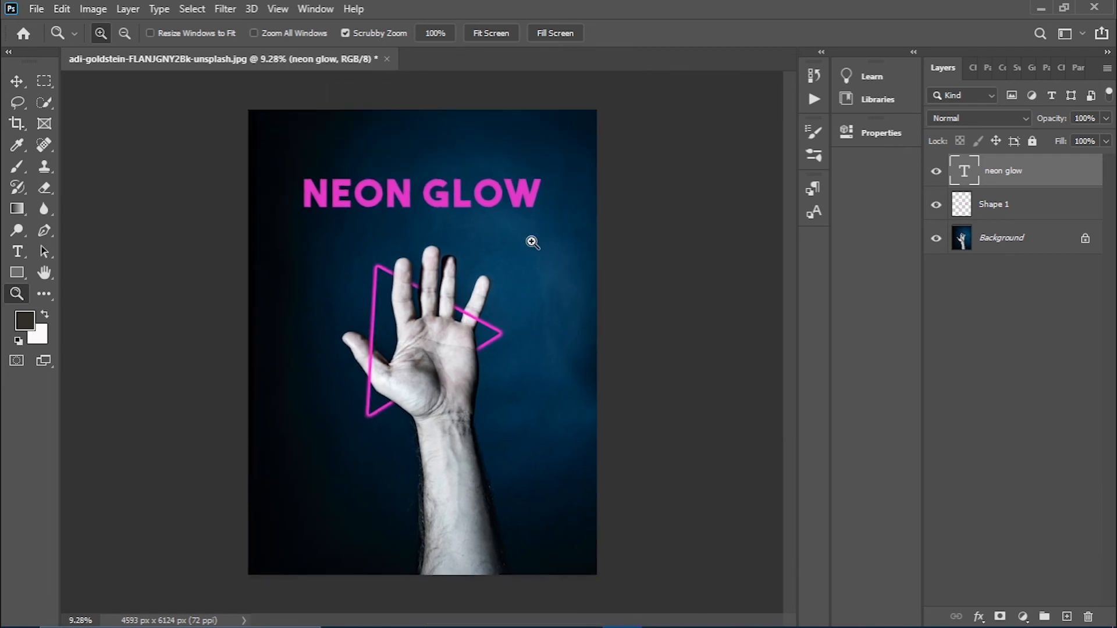
pyautogui.press('v')
pyautogui.moveTo(465, 200); pyautogui.dragTo(467, 202)
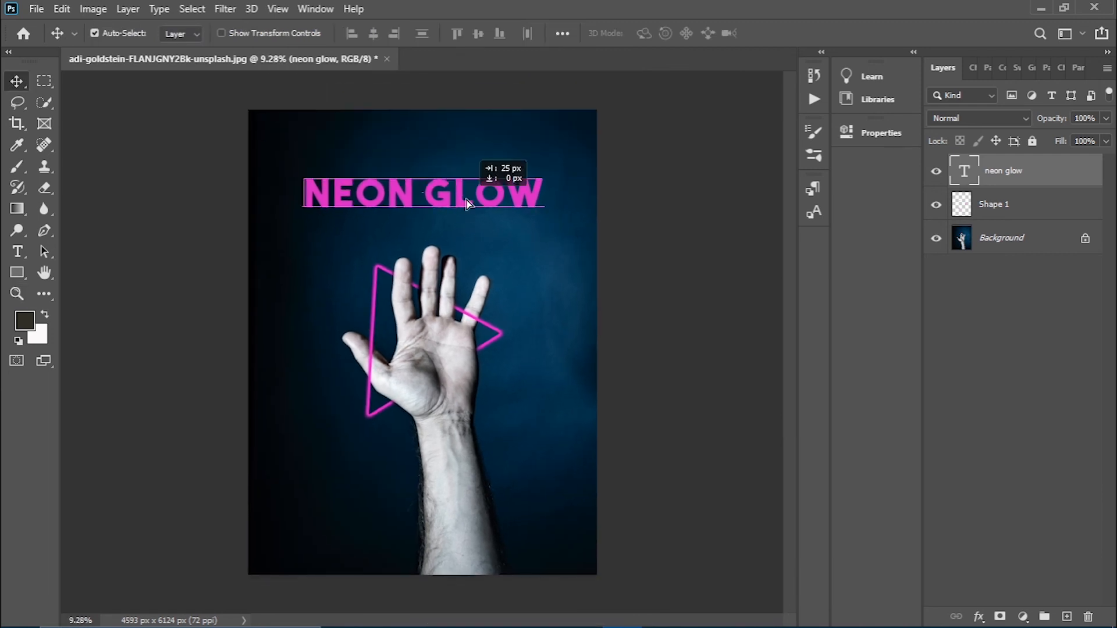
# Change the colour of the NEON GLOW text to bright blue, 1aa9f3
pyautogui.click(315, 9)
pyautogui.click(378, 200)
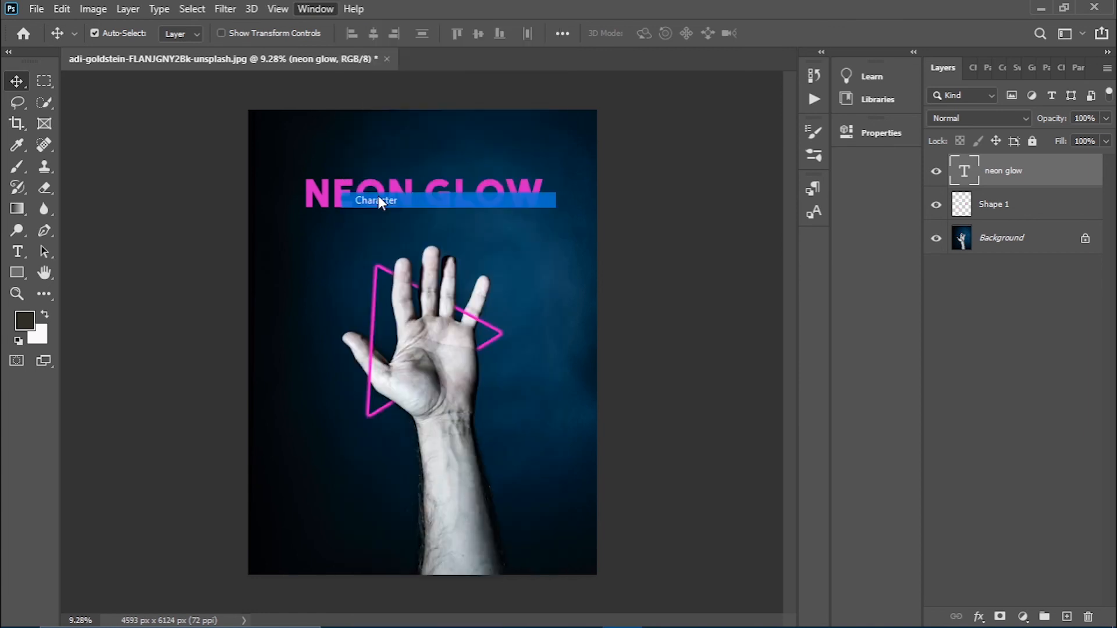
pyautogui.click(1088, 168)
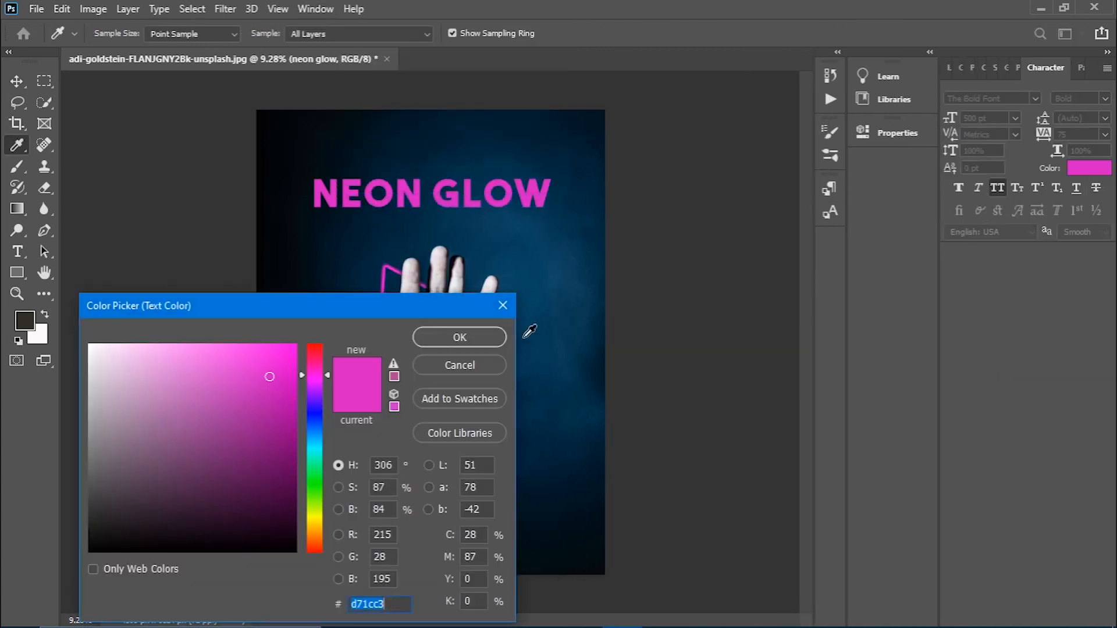
pyautogui.moveTo(304, 379); pyautogui.dragTo(303, 436)
pyautogui.click(276, 355)
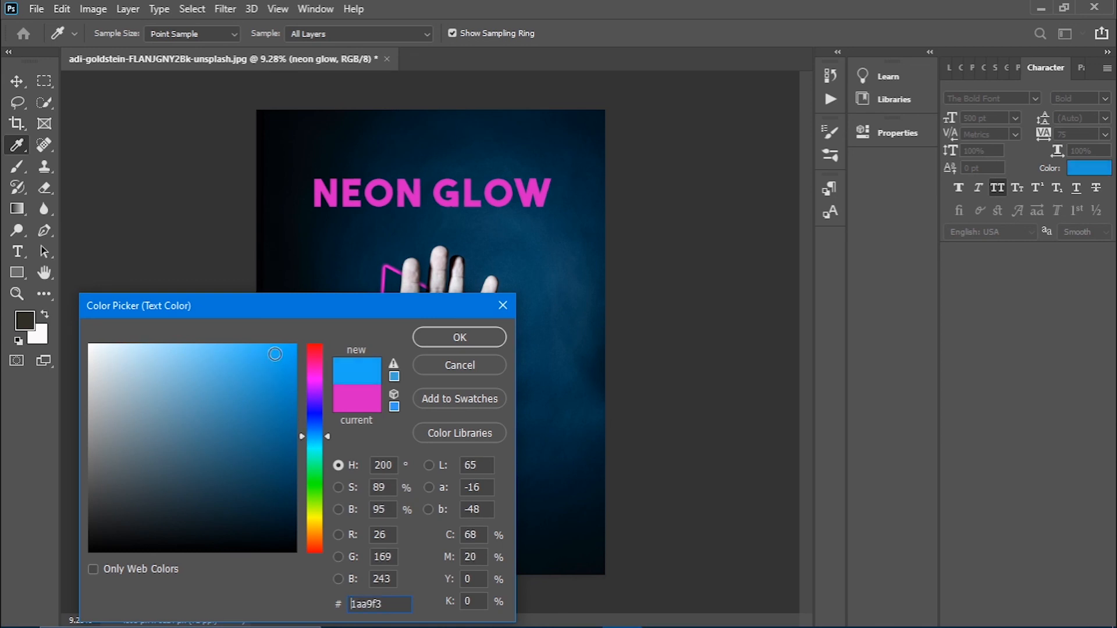
pyautogui.click(440, 341)
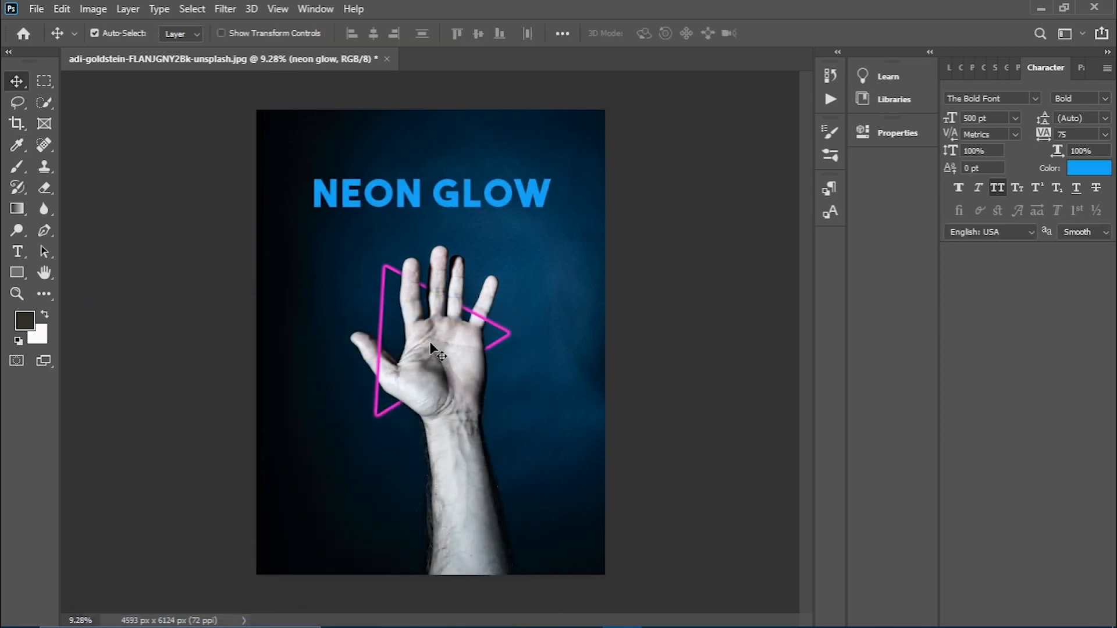